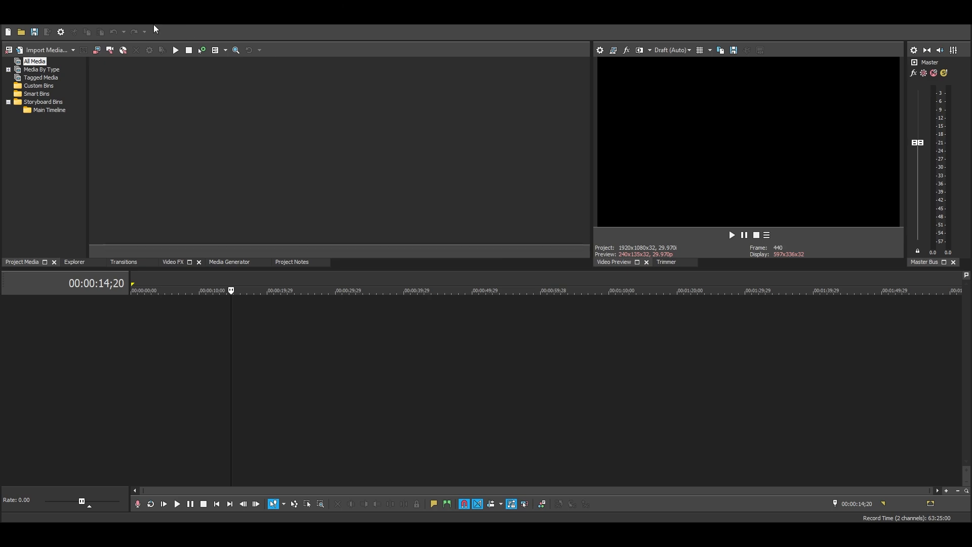
Open the video preferences and set Dynamic RAM Preview max to 10000 MB.
{"action": "left_click", "coordinate": [23, 19]}
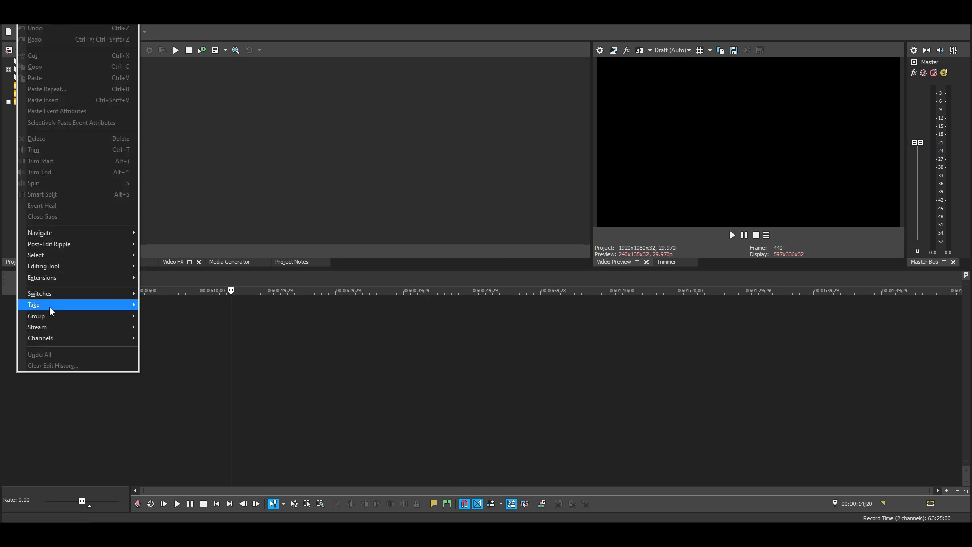
{"action": "mouse_move", "coordinate": [107, 19]}
{"action": "left_click", "coordinate": [146, 369]}
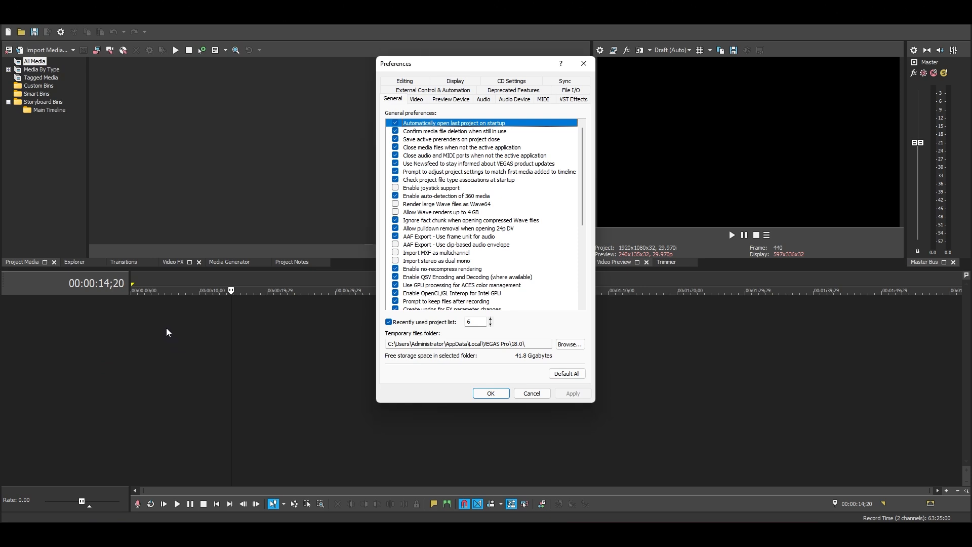
{"action": "left_click", "coordinate": [417, 99]}
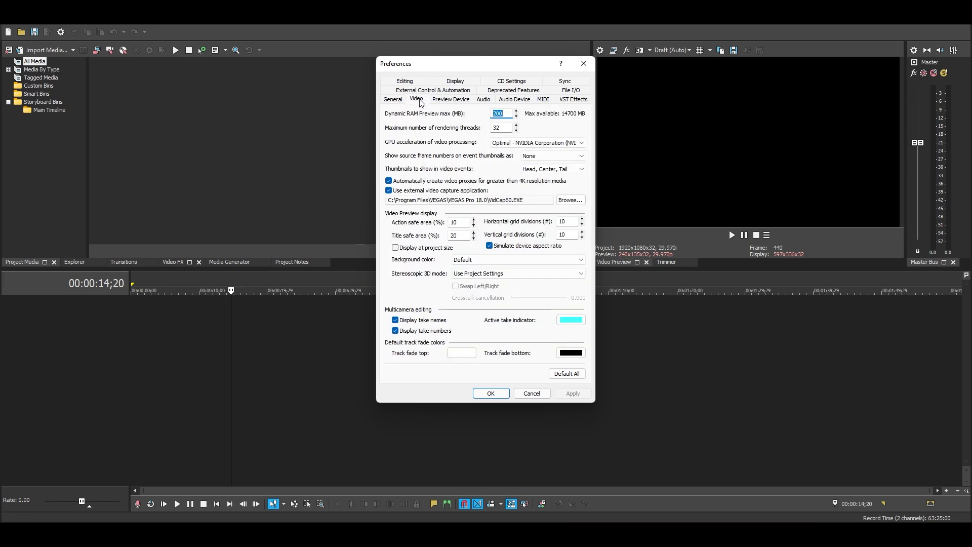
{"action": "left_click_drag", "start_coordinate": [432, 68], "coordinate": [496, 38]}
{"action": "left_click", "coordinate": [481, 71]}
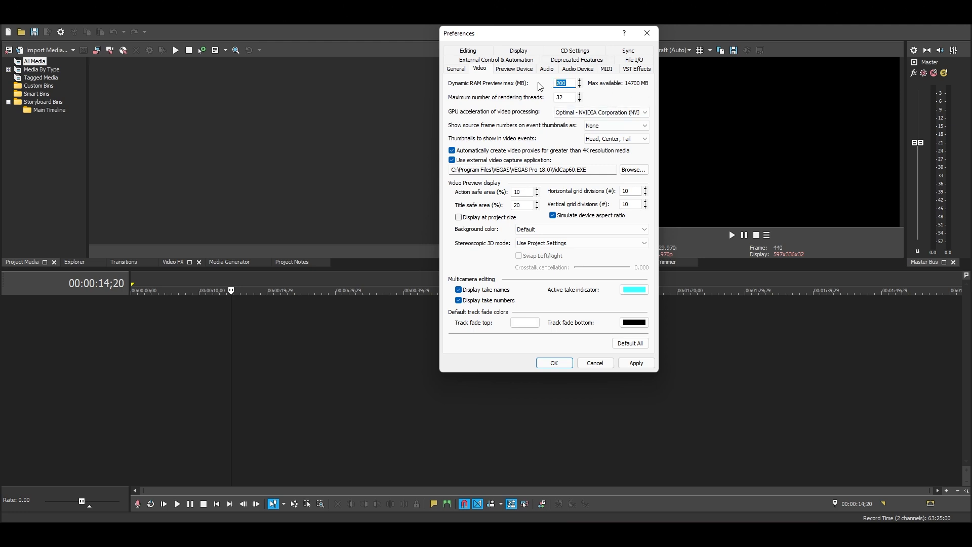
{"action": "type", "text": "00"}
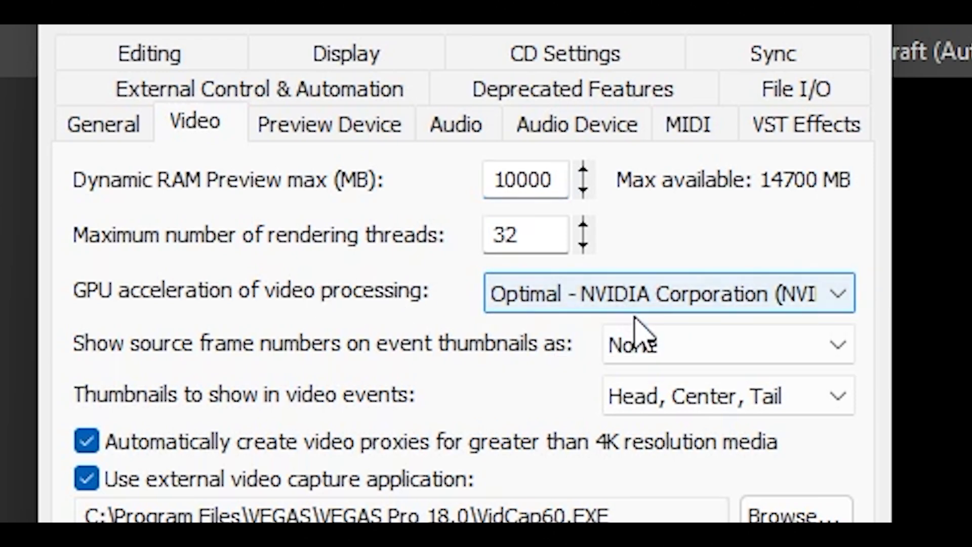
Switch GPU acceleration of video processing to Off and back to Optimal - NVIDIA Corporation.
{"action": "left_click", "coordinate": [628, 301]}
{"action": "left_click", "coordinate": [539, 332]}
{"action": "left_click", "coordinate": [615, 299]}
{"action": "left_click", "coordinate": [799, 237]}
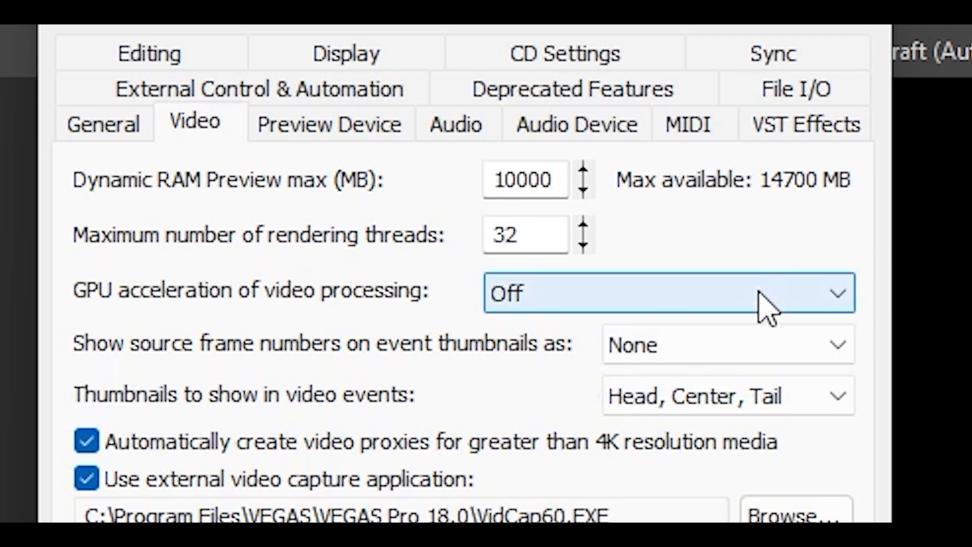
{"action": "left_click", "coordinate": [721, 303]}
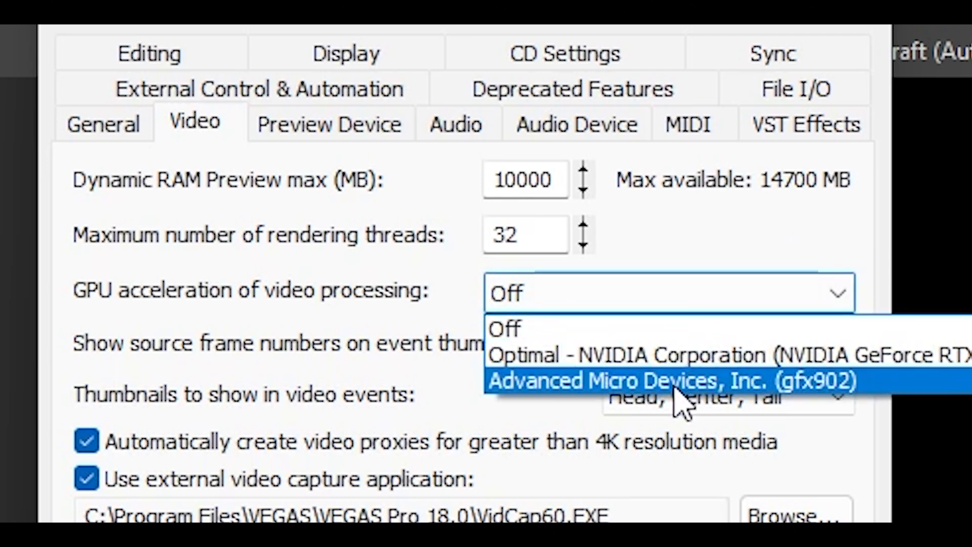
{"action": "left_click", "coordinate": [572, 356]}
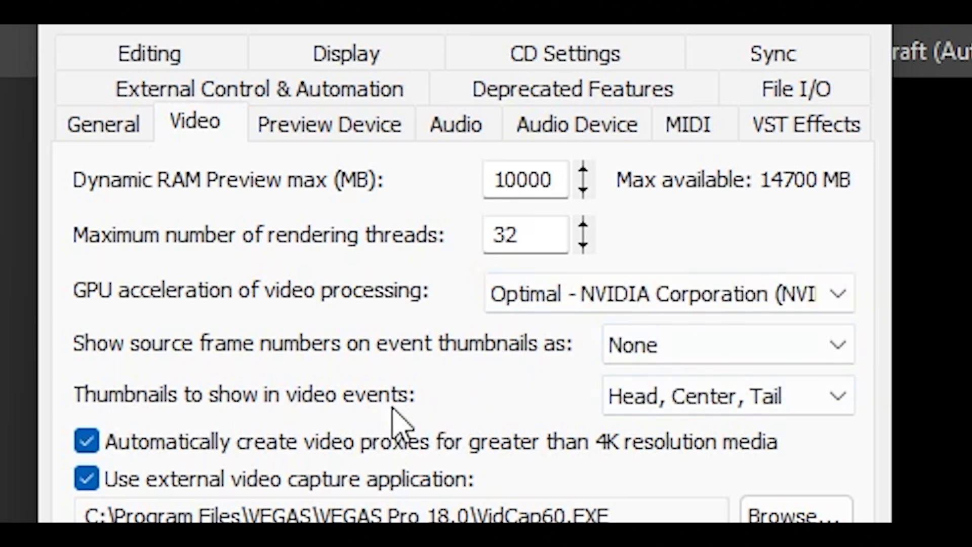
Set the thumbnails shown in video events to Head, review the General preferences and apply the changes.
{"action": "left_click", "coordinate": [684, 399]}
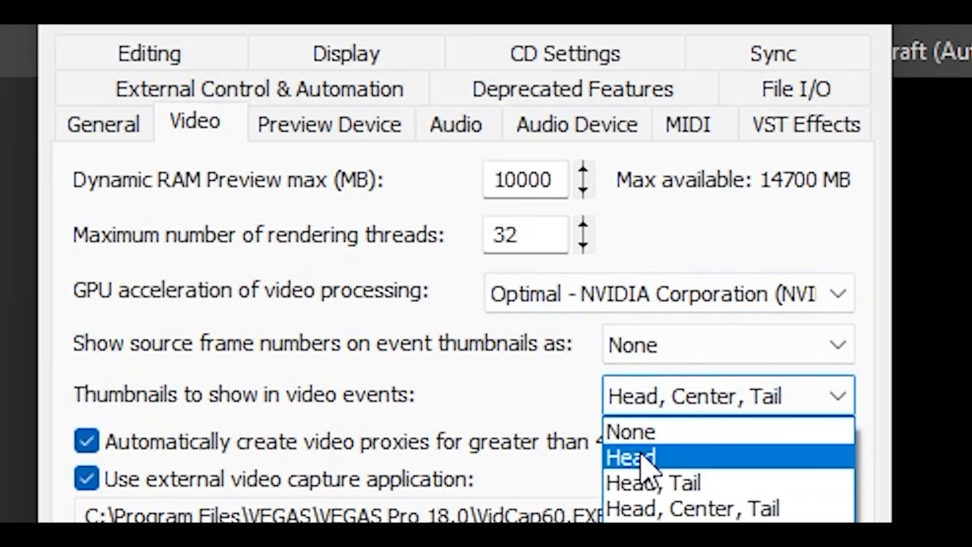
{"action": "left_click", "coordinate": [677, 459]}
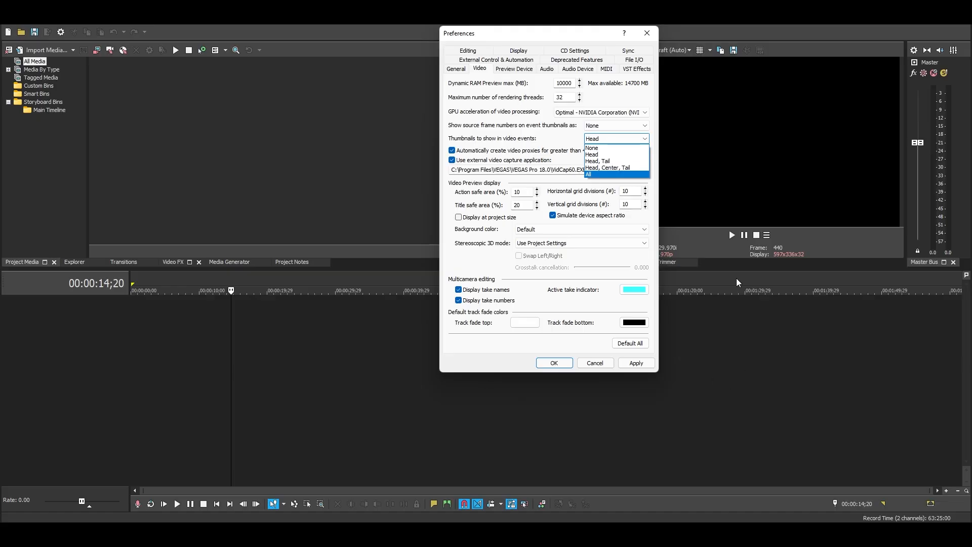
{"action": "left_click", "coordinate": [597, 154]}
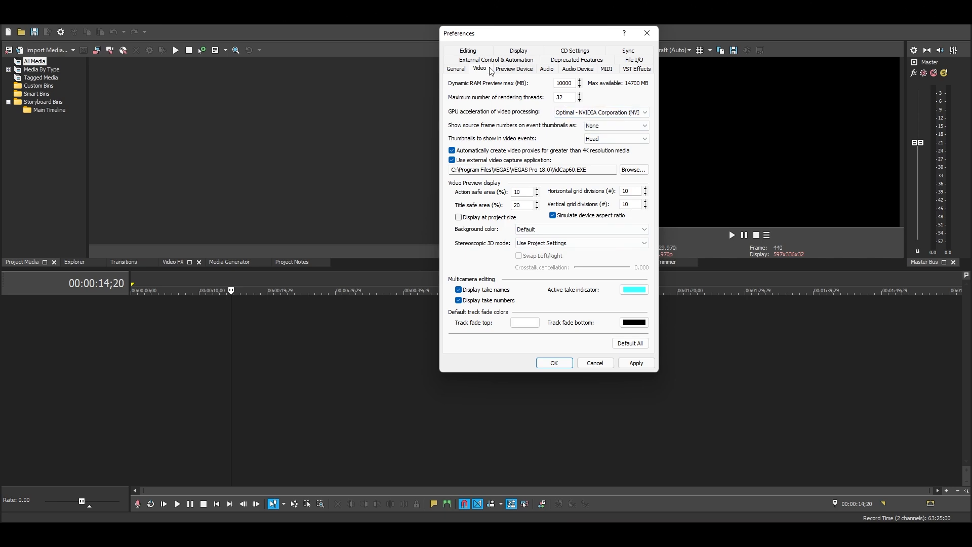
{"action": "left_click", "coordinate": [455, 69]}
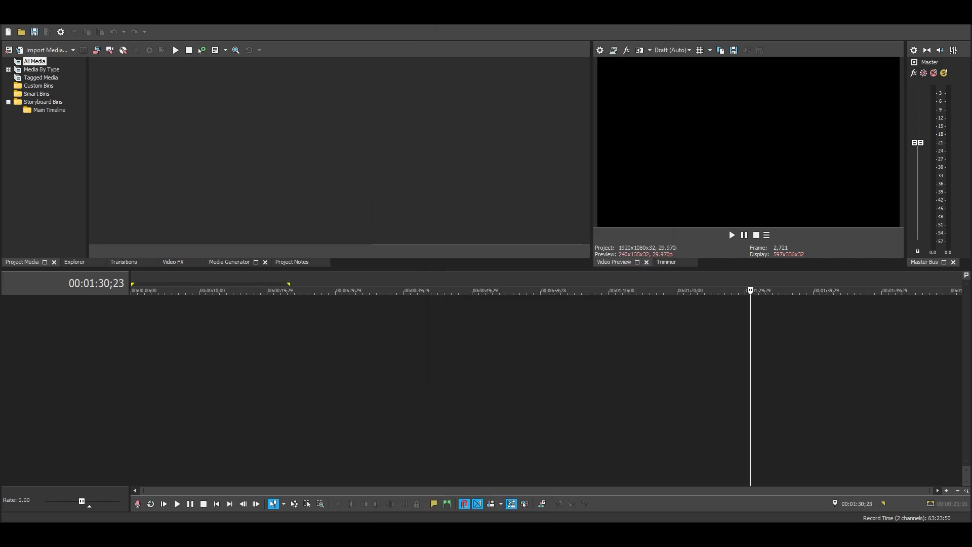
Add the clips 1_1.mp4 to 5_1.mp4 from the Project folder to the timeline, matching the project video settings to the media.
{"action": "mouse_move", "coordinate": [451, 516]}
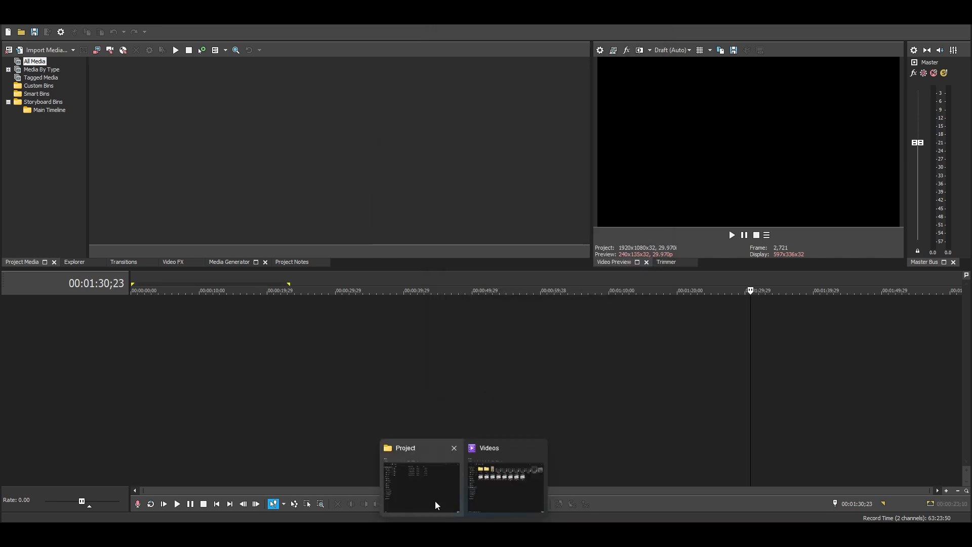
{"action": "left_click", "coordinate": [403, 490]}
{"action": "left_click_drag", "start_coordinate": [478, 244], "coordinate": [390, 124]}
{"action": "left_click_drag", "start_coordinate": [458, 147], "coordinate": [284, 281]}
{"action": "left_click_drag", "start_coordinate": [482, 336], "coordinate": [422, 135]}
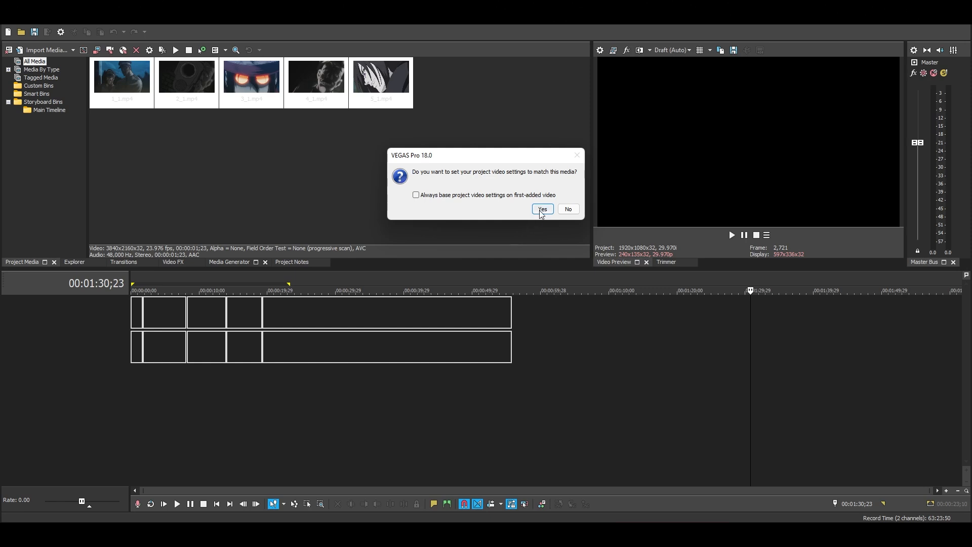
{"action": "left_click", "coordinate": [542, 210]}
Set the video preview quality to Good (Auto) and play a short part of the timeline.
{"action": "left_click", "coordinate": [672, 50]}
{"action": "mouse_move", "coordinate": [684, 83]}
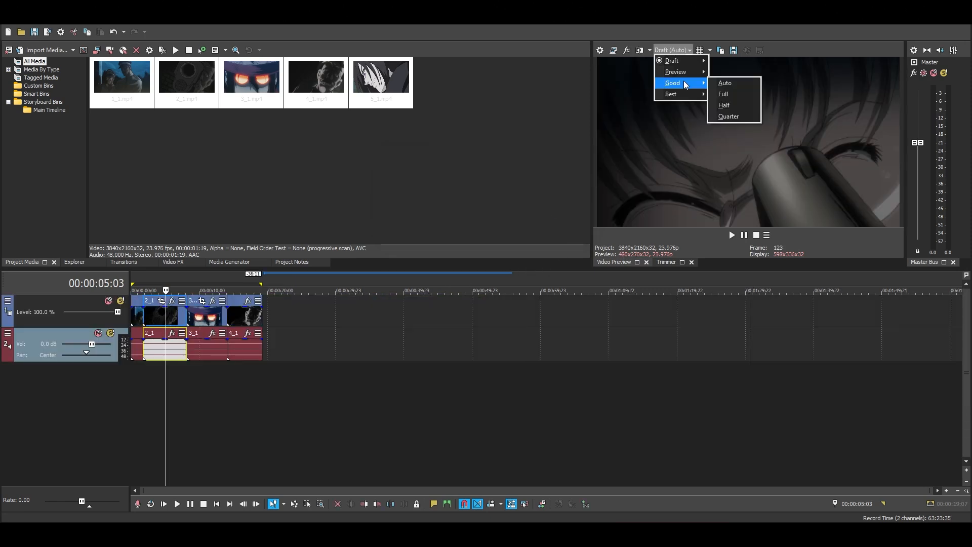
{"action": "left_click", "coordinate": [725, 84]}
{"action": "left_click", "coordinate": [732, 235]}
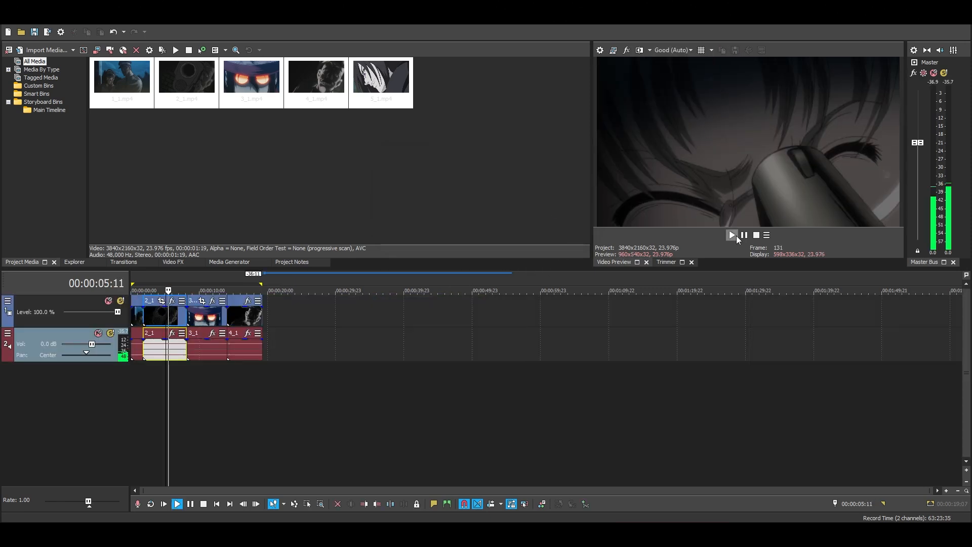
{"action": "left_click", "coordinate": [743, 235]}
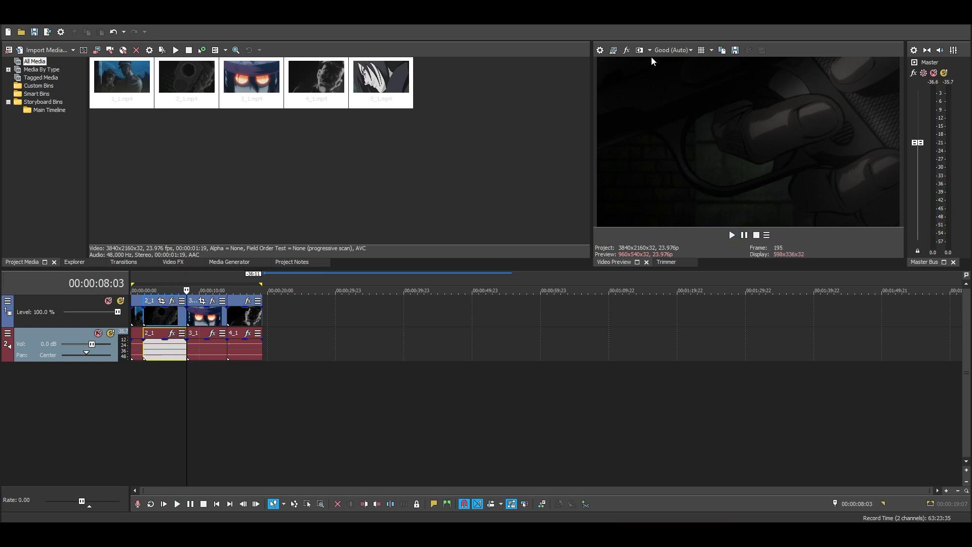
{"action": "left_click", "coordinate": [667, 49]}
{"action": "mouse_move", "coordinate": [681, 94]}
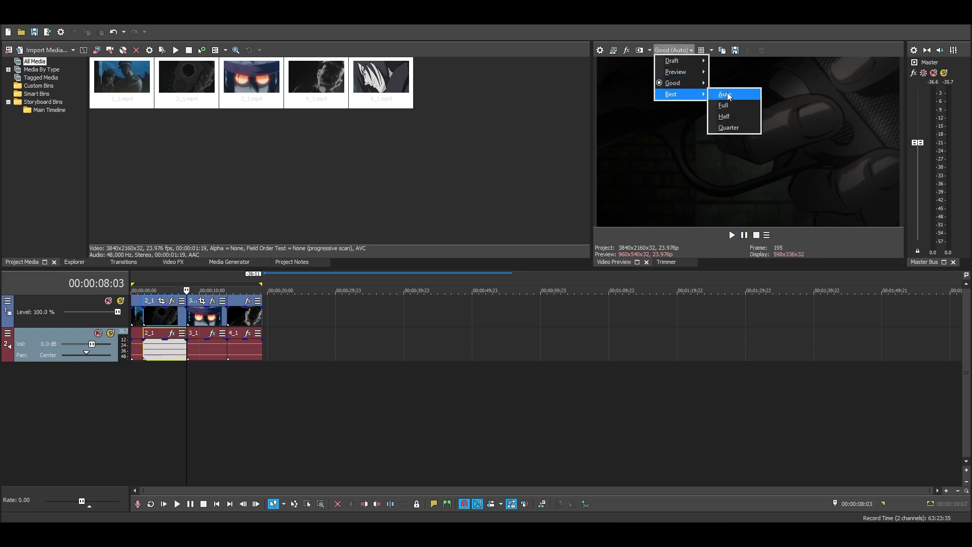
{"action": "left_click", "coordinate": [445, 132]}
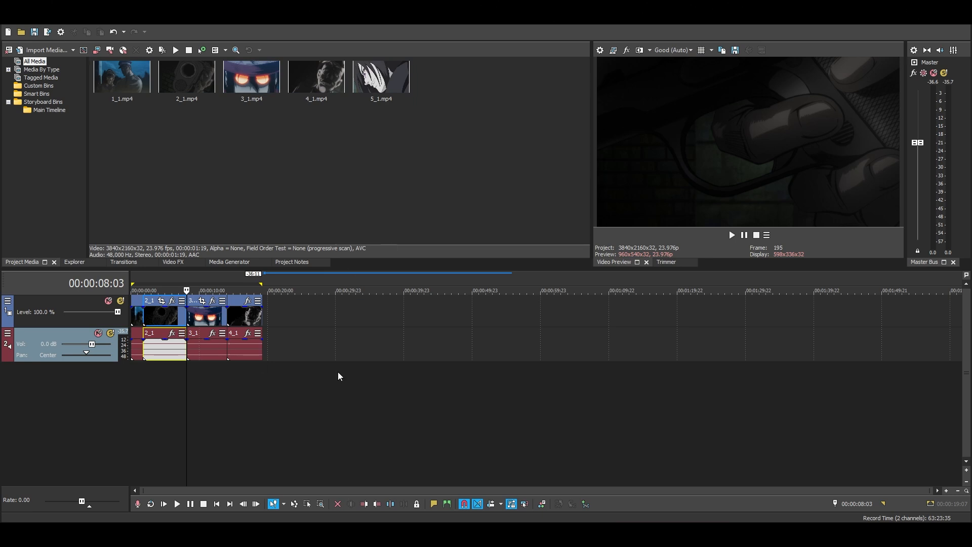
Set the video preview quality to Draft (Quarter) and test playback at the end and the beginning of the timeline.
{"action": "left_click", "coordinate": [672, 49]}
{"action": "mouse_move", "coordinate": [691, 61]}
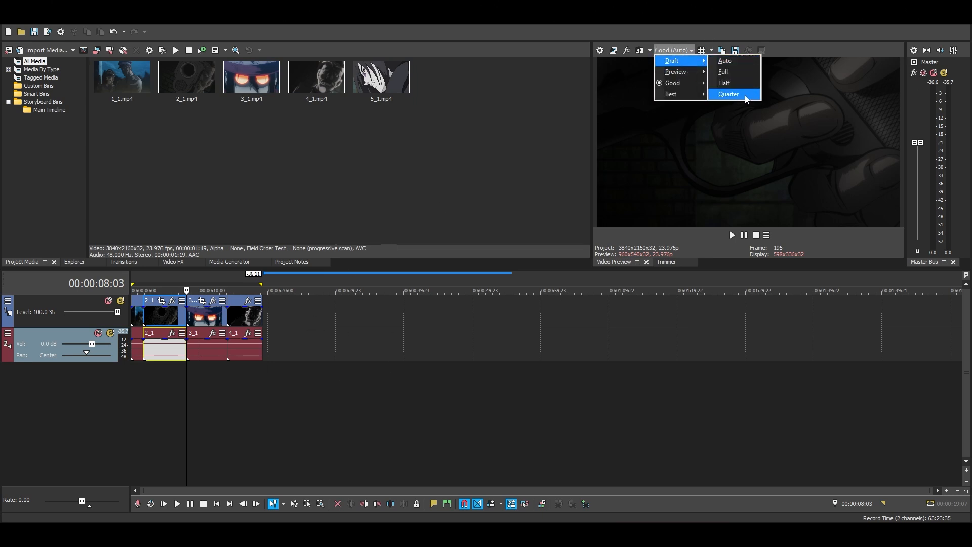
{"action": "left_click", "coordinate": [746, 95]}
{"action": "left_click", "coordinate": [730, 235]}
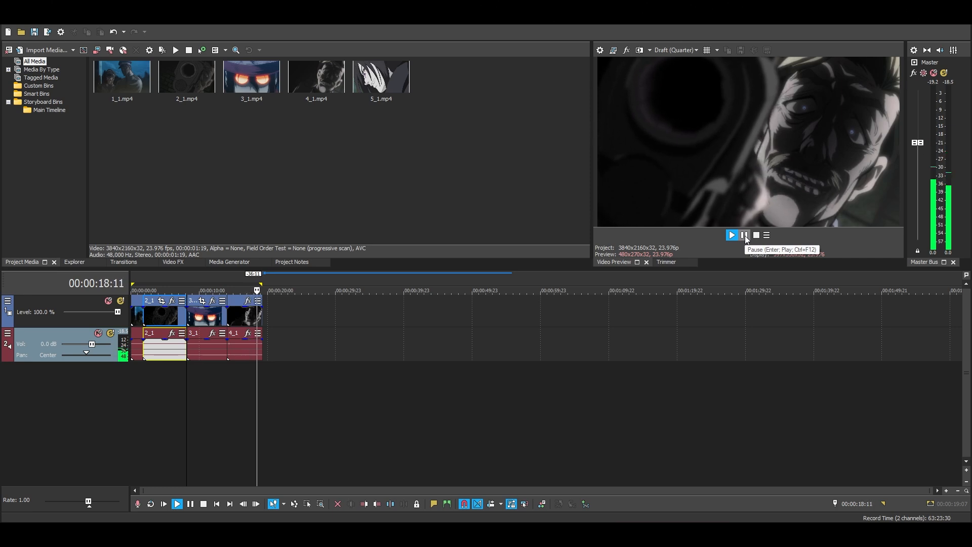
{"action": "left_click", "coordinate": [744, 236]}
{"action": "left_click", "coordinate": [733, 235]}
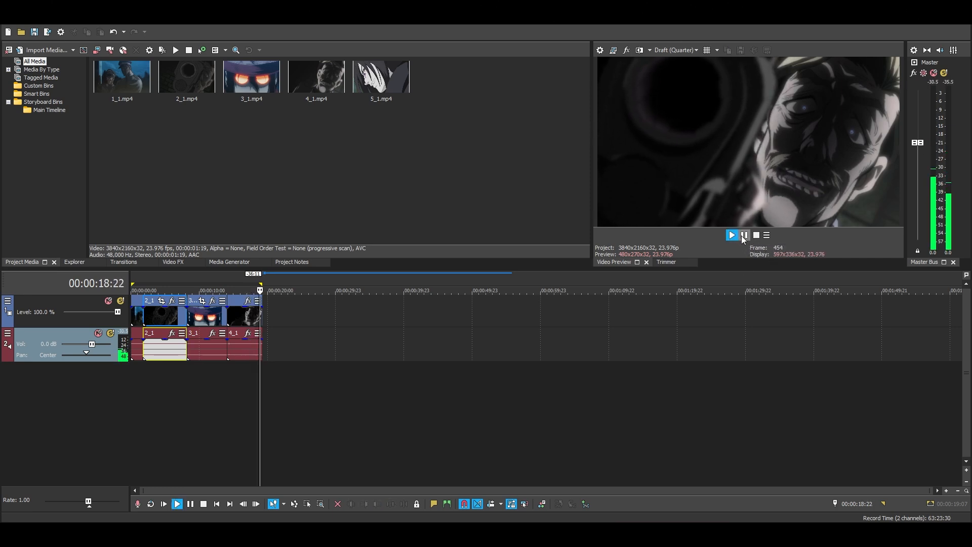
{"action": "left_click", "coordinate": [744, 235]}
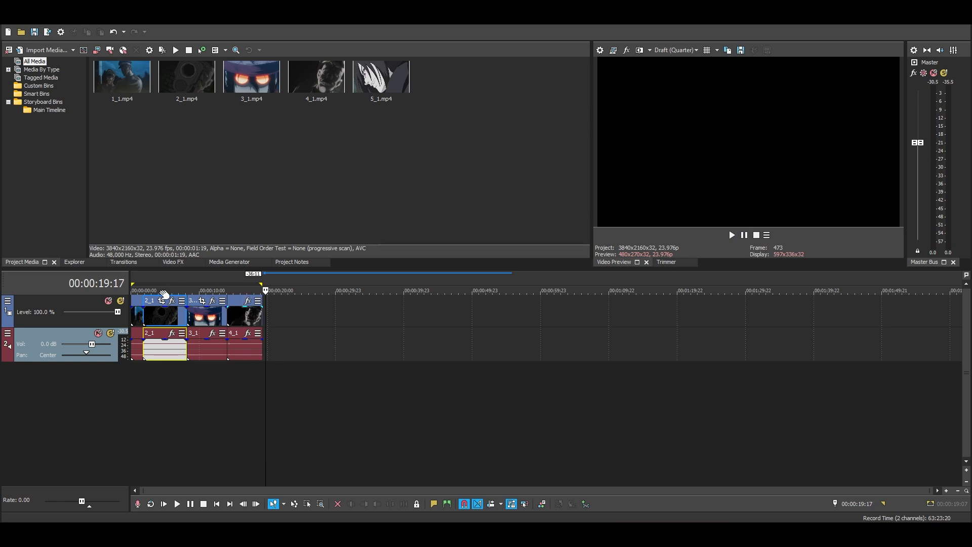
{"action": "left_click", "coordinate": [140, 291]}
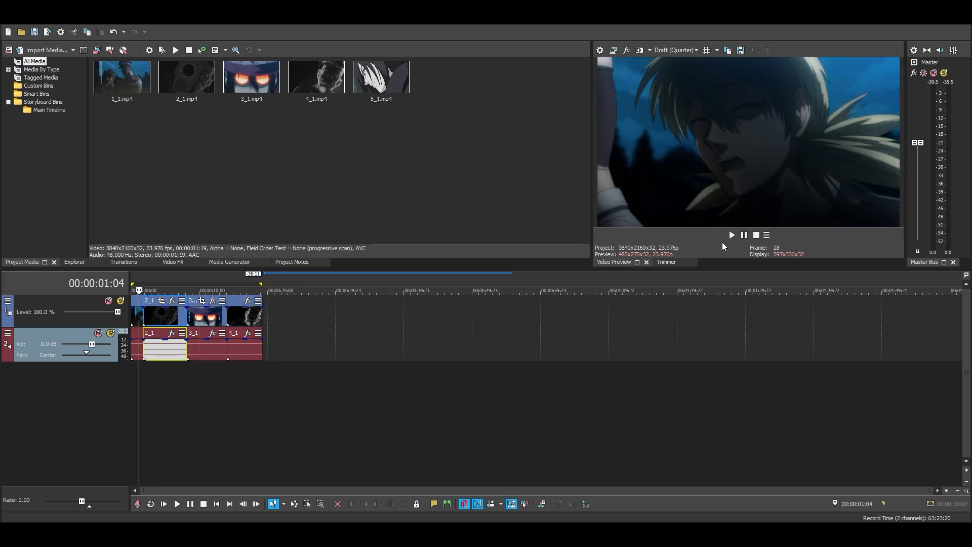
{"action": "left_click", "coordinate": [731, 236]}
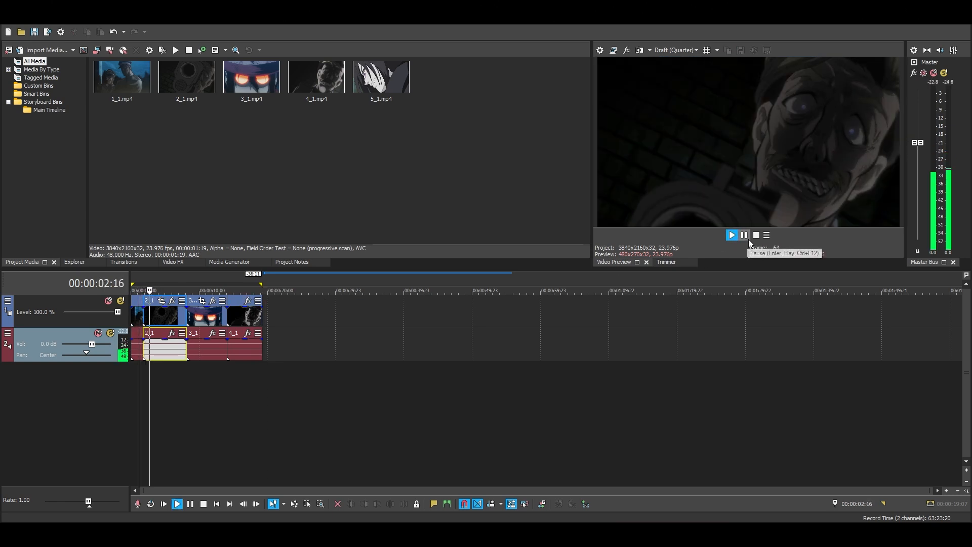
{"action": "left_click", "coordinate": [746, 237]}
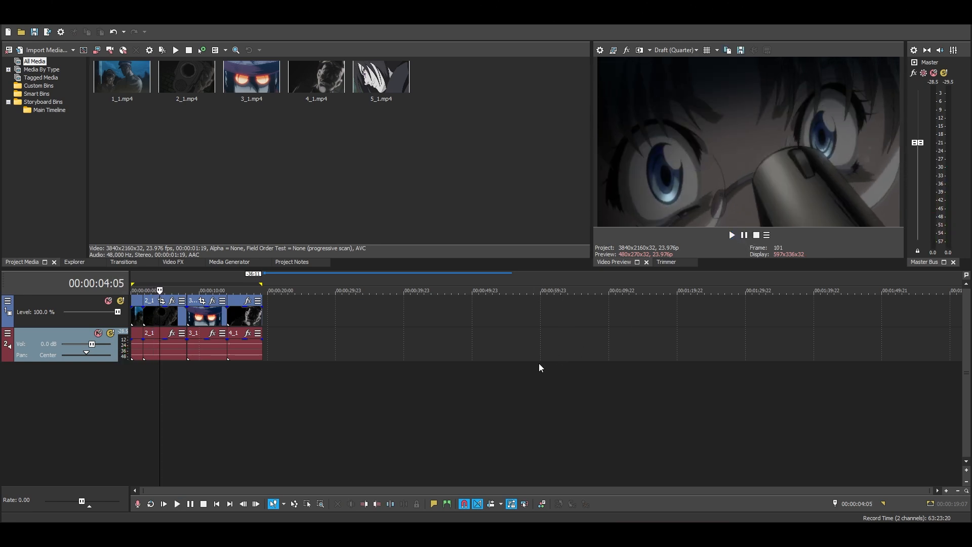
Examine how quickly the preview picture updates at different points across the timeline clips.
{"action": "left_click", "coordinate": [539, 365]}
{"action": "left_click", "coordinate": [246, 360]}
{"action": "left_click", "coordinate": [166, 353]}
{"action": "left_click", "coordinate": [214, 382]}
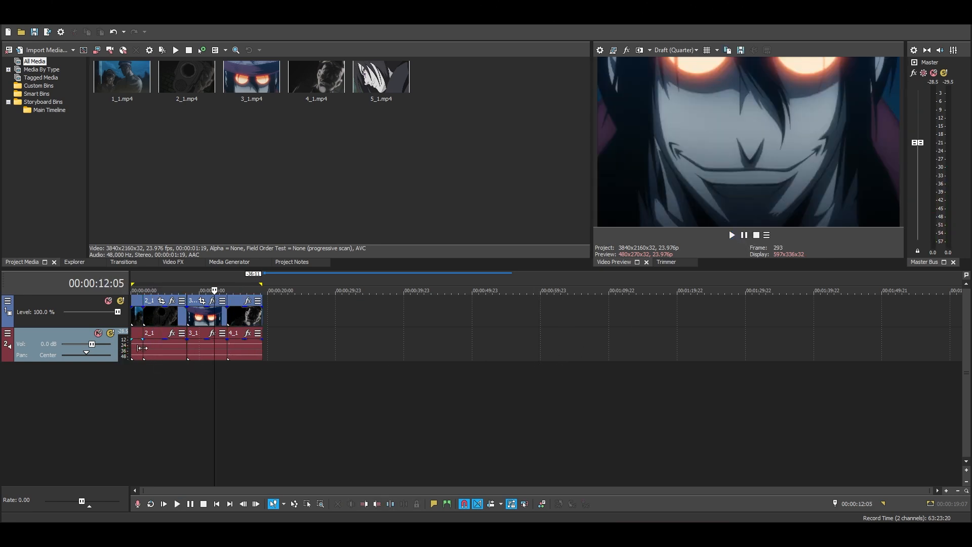
{"action": "left_click", "coordinate": [131, 292]}
{"action": "left_click", "coordinate": [138, 293]}
{"action": "left_click", "coordinate": [209, 293]}
{"action": "mouse_move", "coordinate": [324, 313]}
{"action": "left_mouse_down"}
{"action": "mouse_move", "coordinate": [318, 322]}
{"action": "mouse_move", "coordinate": [329, 324]}
{"action": "left_mouse_up"}
{"action": "left_click", "coordinate": [296, 317]}
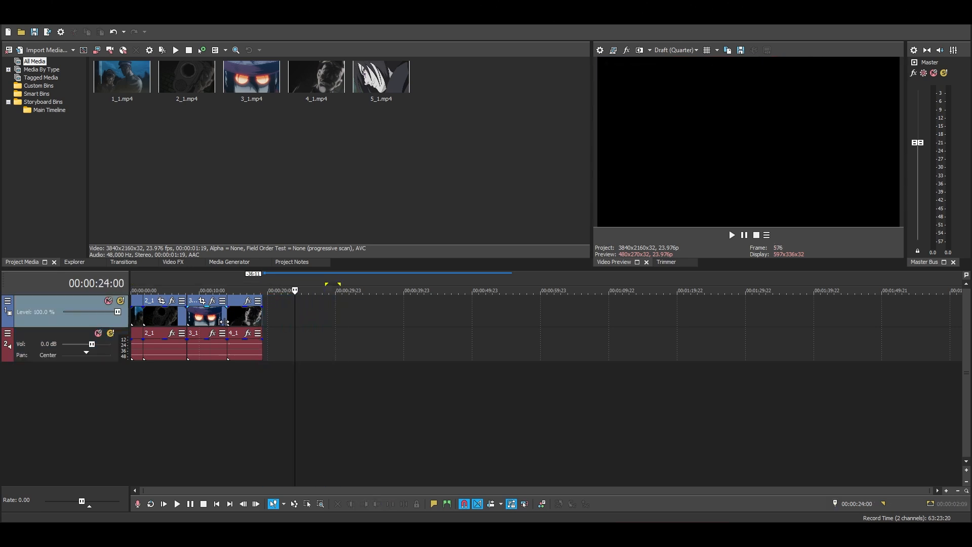
{"action": "left_click", "coordinate": [254, 317]}
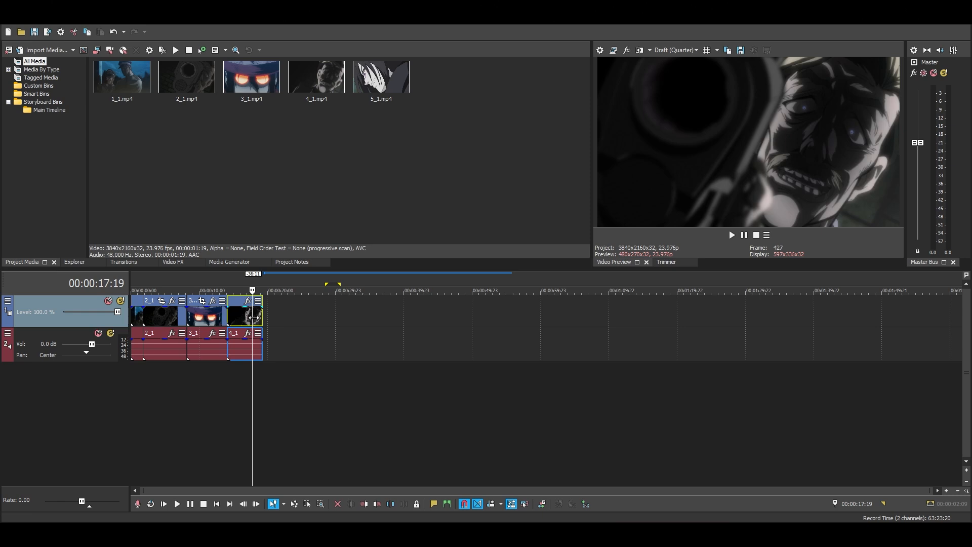
{"action": "left_click", "coordinate": [158, 317]}
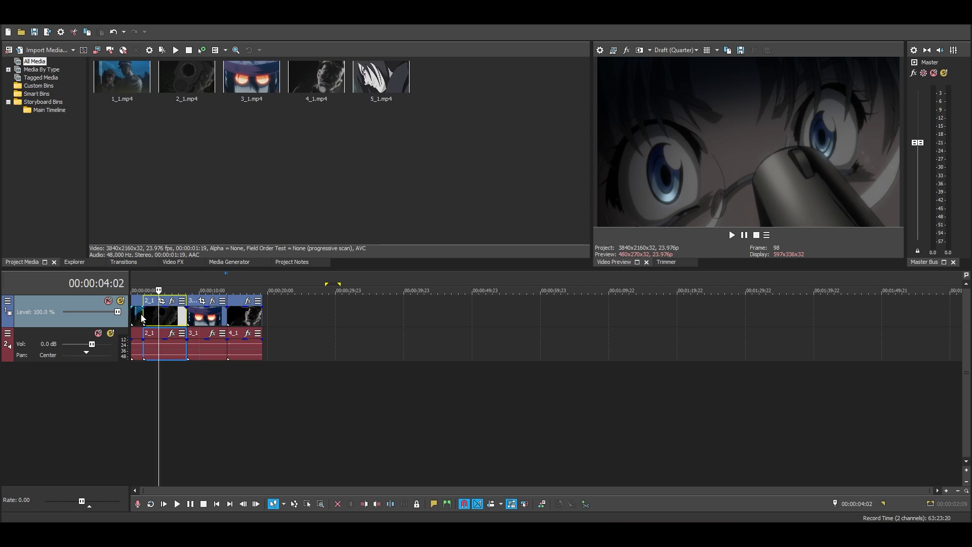
{"action": "left_click", "coordinate": [139, 318]}
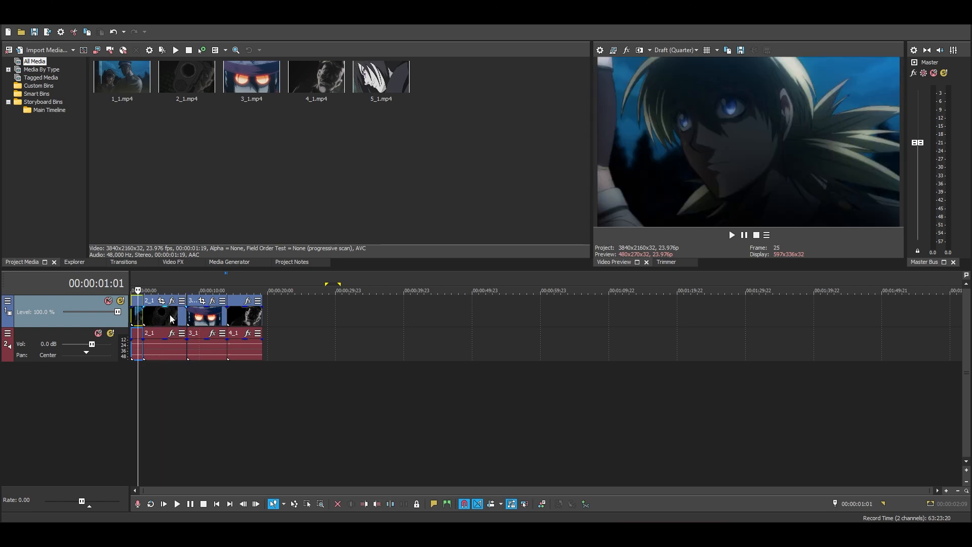
{"action": "left_click", "coordinate": [169, 318]}
{"action": "left_click", "coordinate": [191, 317]}
{"action": "left_click", "coordinate": [236, 318]}
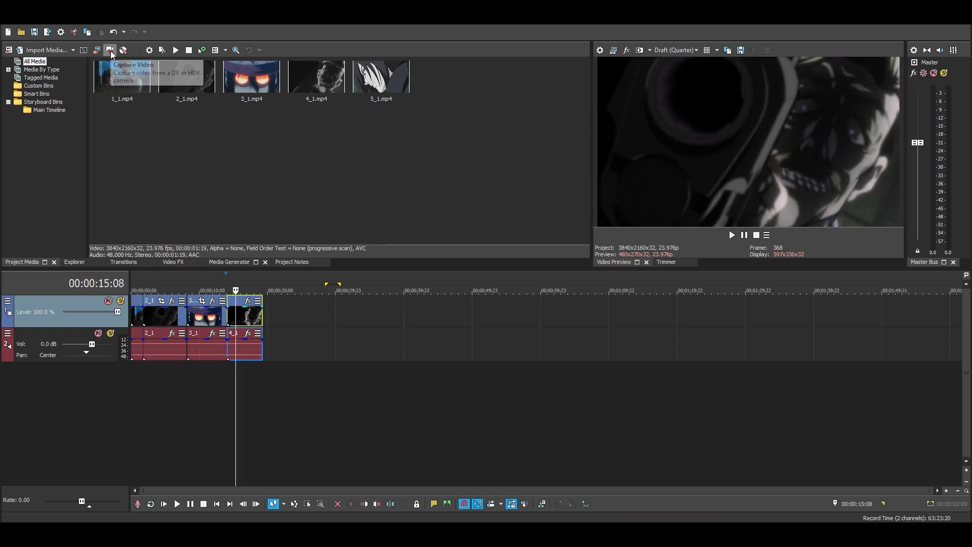
{"action": "key", "text": "ctrl+a"}
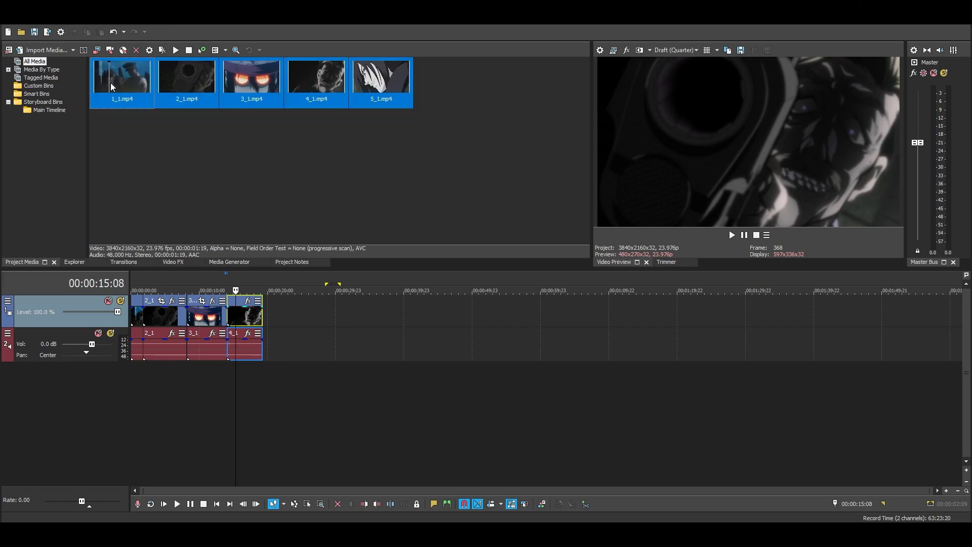
{"action": "right_click", "coordinate": [136, 77]}
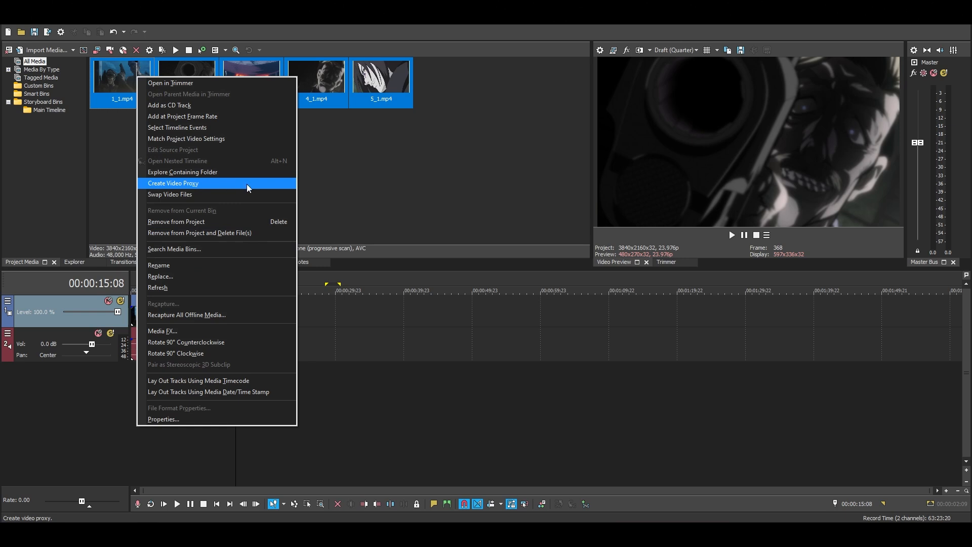
{"action": "left_click", "coordinate": [409, 167]}
Shift the start of the 3_1 clip about 8 seconds along the timeline, leaving a gap after the 2_1 clip.
{"action": "left_click", "coordinate": [356, 335]}
{"action": "left_click", "coordinate": [243, 323]}
{"action": "left_click_drag", "start_coordinate": [188, 319], "coordinate": [245, 319]}
{"action": "left_click", "coordinate": [143, 319]}
{"action": "left_click", "coordinate": [267, 324]}
{"action": "left_click", "coordinate": [253, 316]}
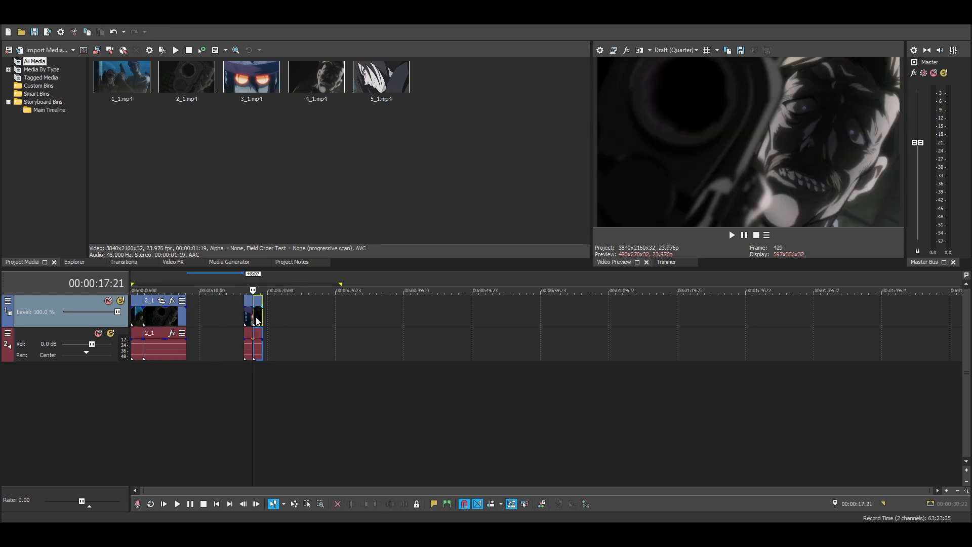
Switch to File Explorer's Project folder and cut the MP4 clips 1_1 through 5_1.
{"action": "left_click", "coordinate": [441, 488]}
{"action": "left_click", "coordinate": [441, 485]}
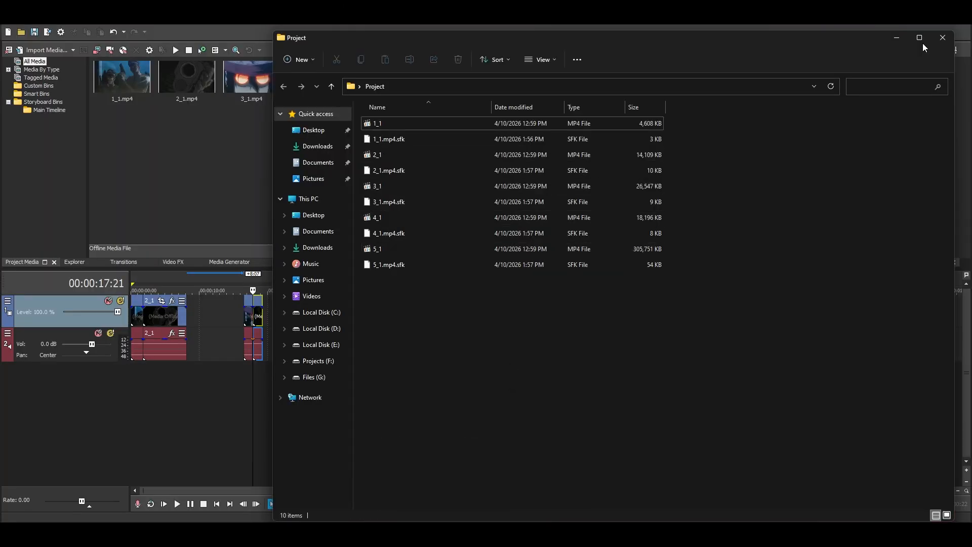
{"action": "left_click", "coordinate": [918, 39]}
{"action": "left_click", "coordinate": [129, 216]}
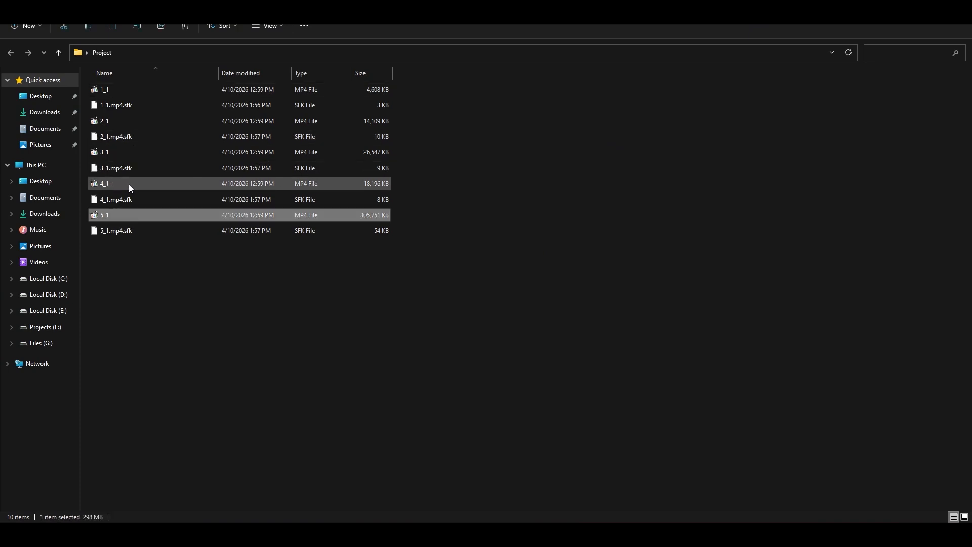
{"action": "left_click", "coordinate": [128, 185], "text": "ctrl"}
{"action": "left_click", "coordinate": [116, 156], "text": "ctrl"}
{"action": "left_click", "coordinate": [123, 123], "text": "ctrl"}
{"action": "left_click", "coordinate": [123, 93], "text": "ctrl"}
Create a new folder named ORIG inside the Project folder.
{"action": "left_click", "coordinate": [26, 26]}
{"action": "left_click", "coordinate": [45, 48]}
{"action": "type", "text": "ORIG"}
{"action": "key", "text": "Caps_Lock"}
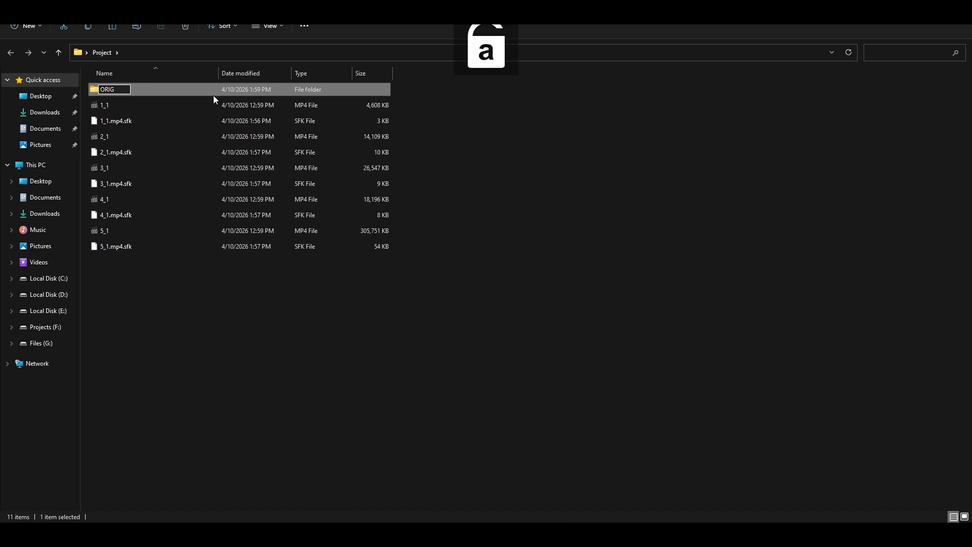
{"action": "key", "text": "Return"}
Move the five cut clips into the ORIG folder, check its contents and return to the Project folder.
{"action": "double_click", "coordinate": [214, 90]}
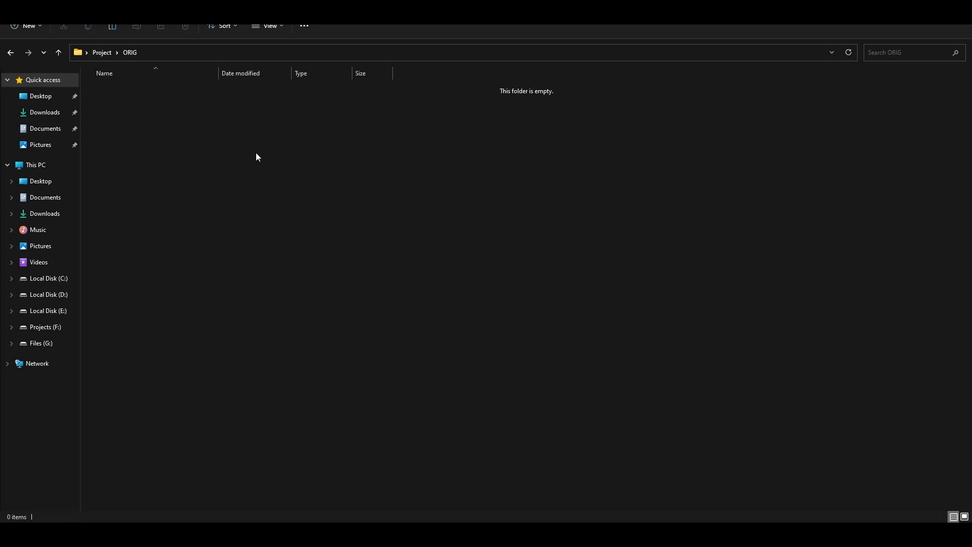
{"action": "key", "text": "ctrl+v"}
{"action": "left_click", "coordinate": [103, 52]}
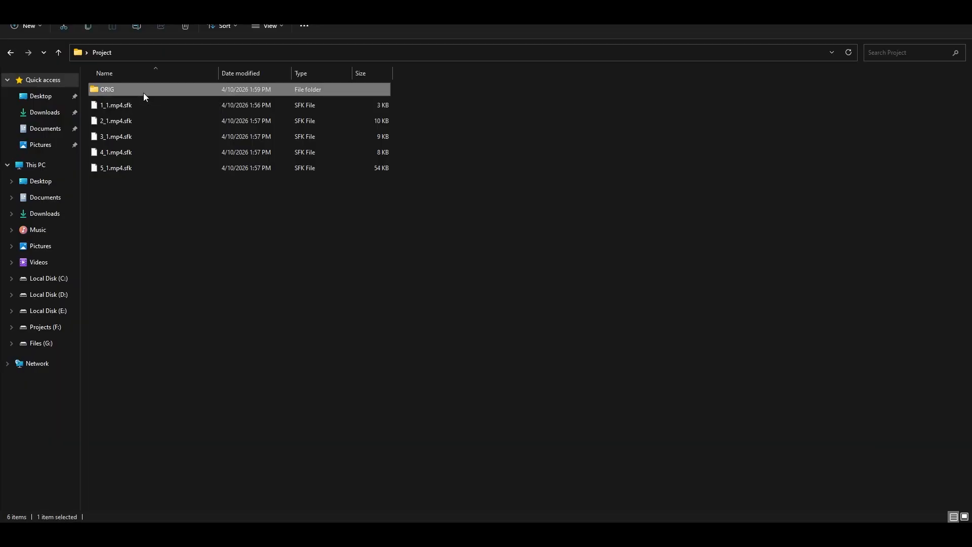
{"action": "double_click", "coordinate": [146, 91]}
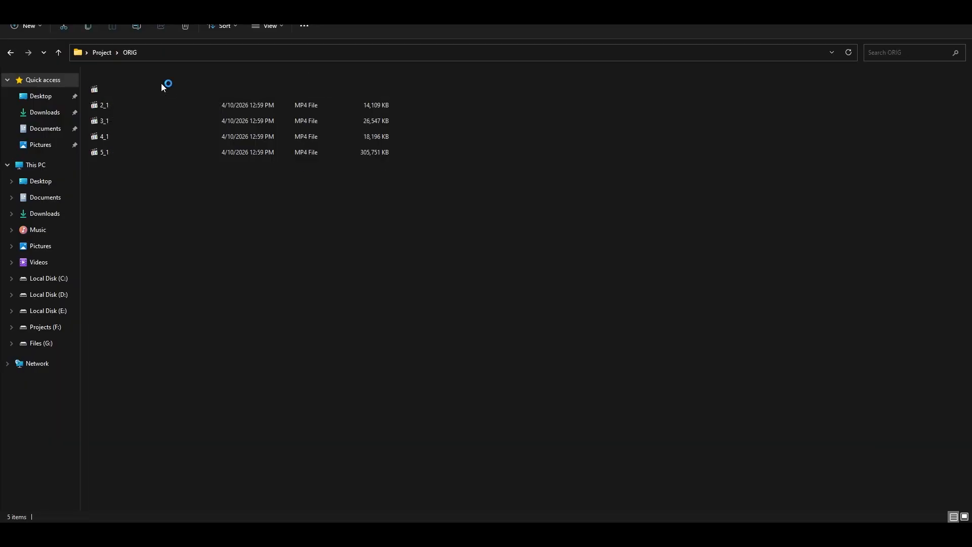
{"action": "left_click", "coordinate": [106, 53]}
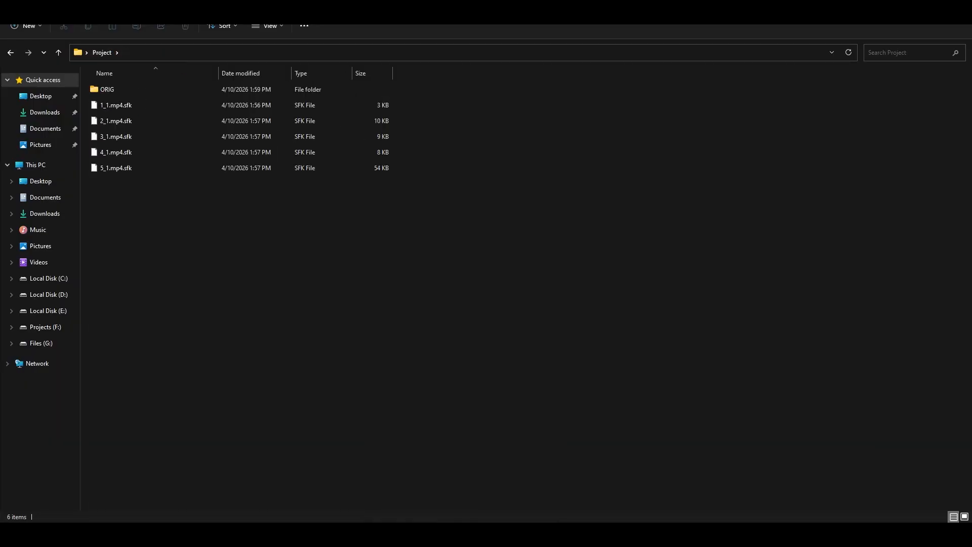
Launch Adobe Media Encoder and add the five MP4 clips from the ORIG folder to its encoding queue.
{"action": "key", "text": "super"}
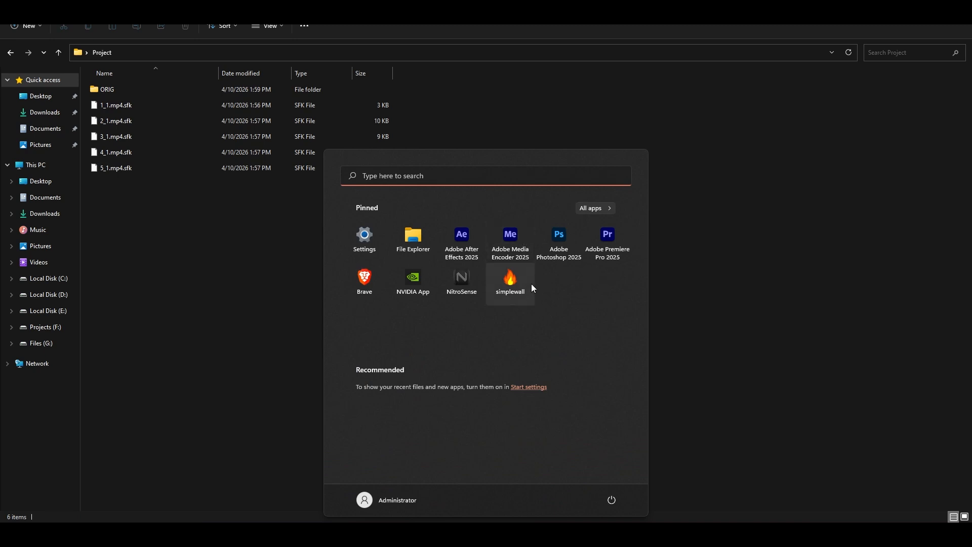
{"action": "left_click", "coordinate": [511, 243]}
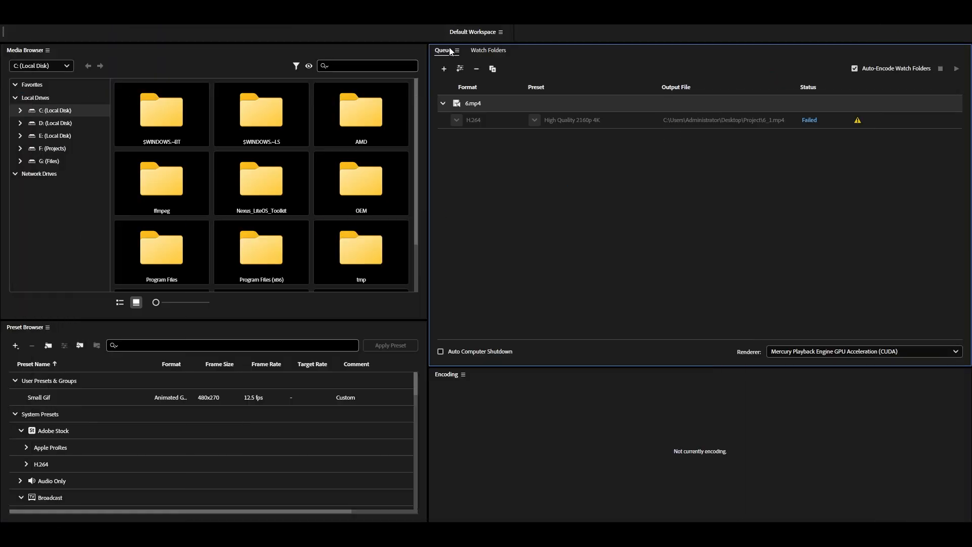
{"action": "mouse_move", "coordinate": [509, 476]}
{"action": "left_click", "coordinate": [421, 482]}
{"action": "double_click", "coordinate": [167, 88]}
{"action": "left_click_drag", "start_coordinate": [449, 141], "coordinate": [178, 86]}
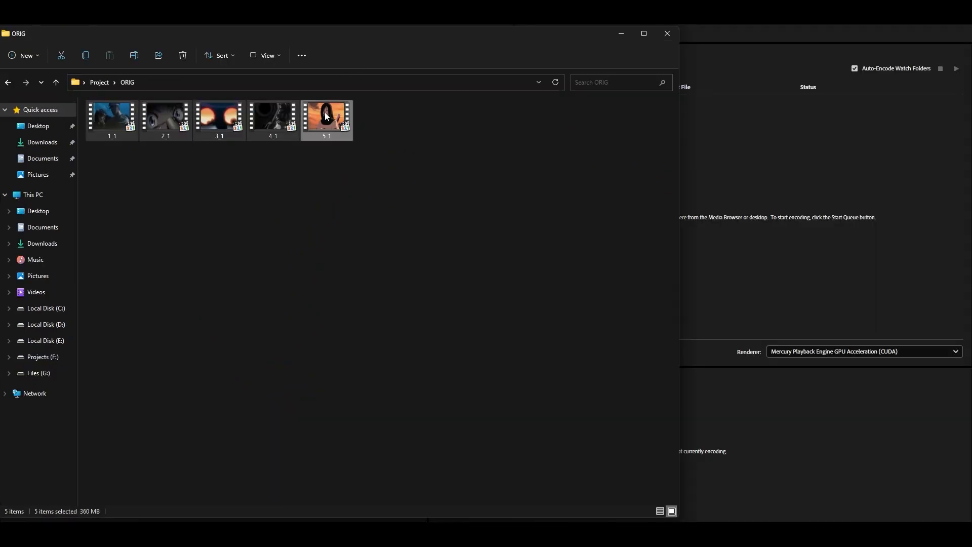
{"action": "left_click_drag", "start_coordinate": [324, 113], "coordinate": [764, 162]}
{"action": "left_click", "coordinate": [757, 47]}
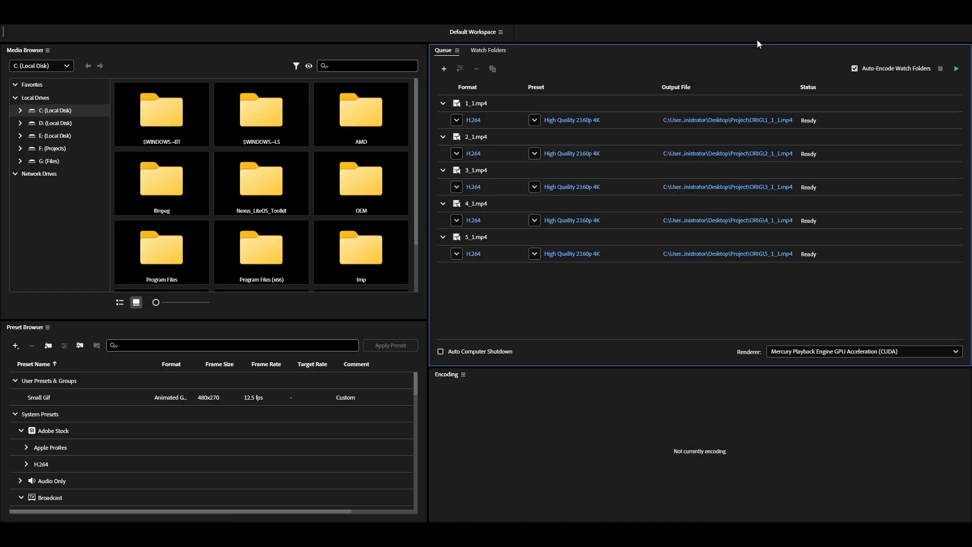
Select all five queued outputs and look through the Adobe Stock and Broadcast H.264 encoding presets.
{"action": "left_click_drag", "start_coordinate": [566, 311], "coordinate": [566, 120]}
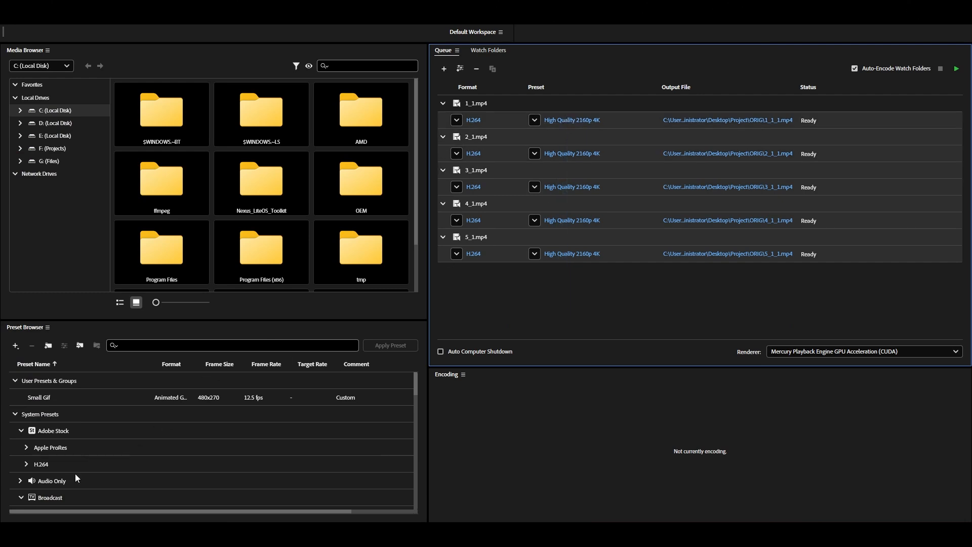
{"action": "left_click", "coordinate": [25, 463]}
{"action": "scroll", "coordinate": [72, 477], "scroll_direction": "down", "scroll_amount": 1}
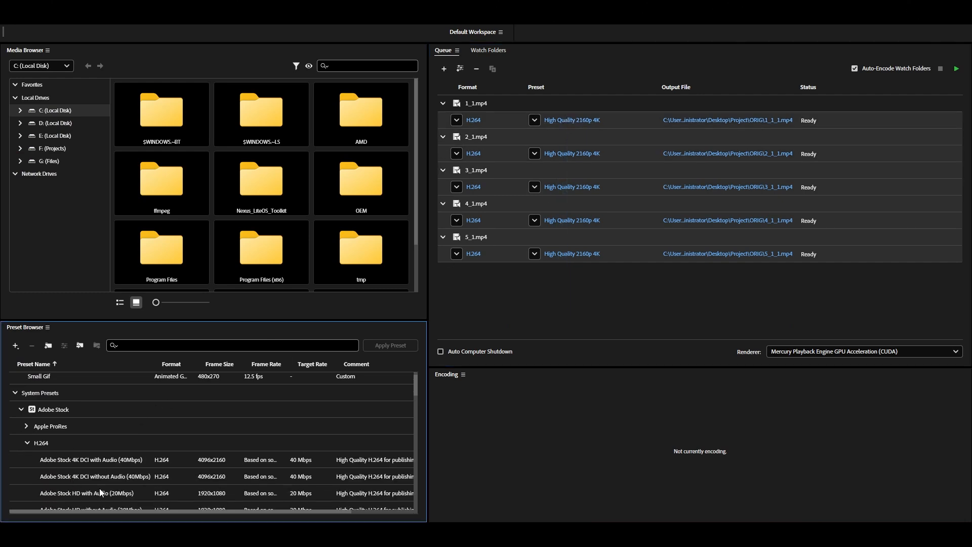
{"action": "left_click", "coordinate": [26, 443]}
{"action": "scroll", "coordinate": [134, 464], "scroll_direction": "down", "scroll_amount": 4}
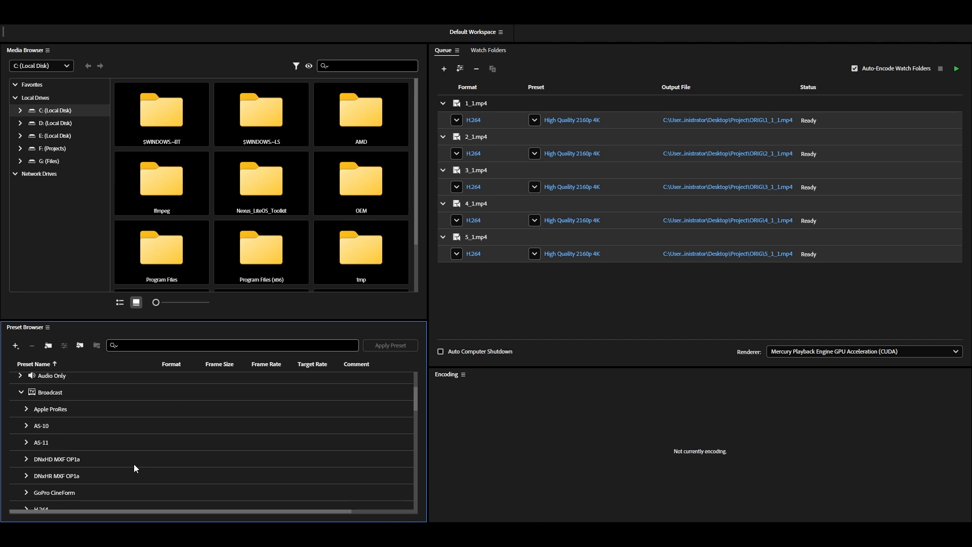
{"action": "left_click", "coordinate": [28, 473]}
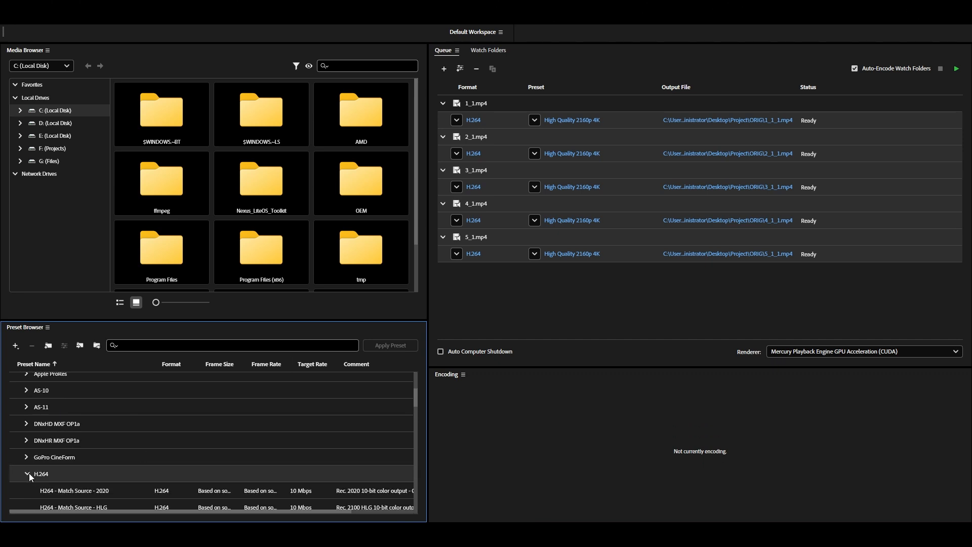
{"action": "scroll", "coordinate": [111, 461], "scroll_direction": "down", "scroll_amount": 1}
{"action": "scroll", "coordinate": [131, 461], "scroll_direction": "down", "scroll_amount": 1}
{"action": "scroll", "coordinate": [151, 453], "scroll_direction": "down", "scroll_amount": 2}
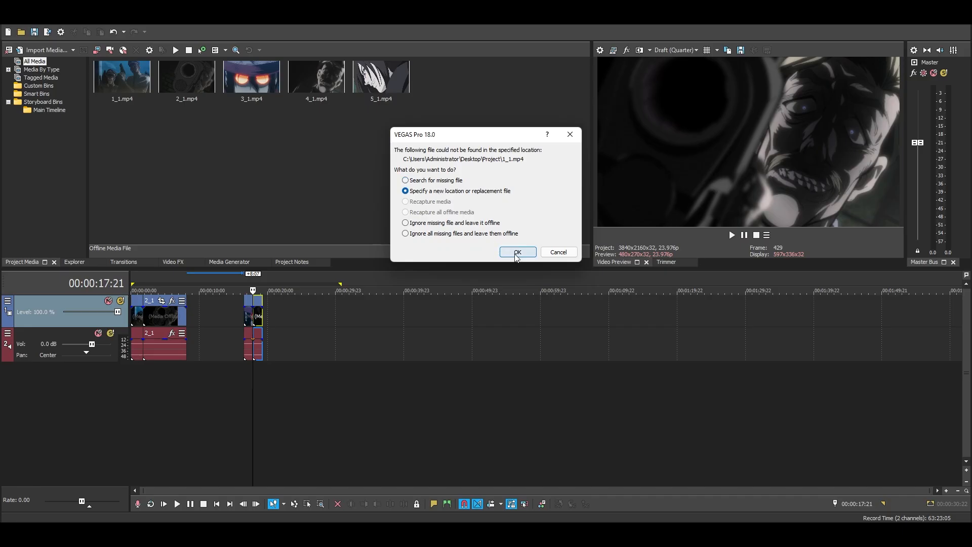
Relink the missing 1_1.mp4 in VEGAS Pro to 1_1 in Desktop > Project and use that location for all other missing clips.
{"action": "left_click", "coordinate": [516, 251]}
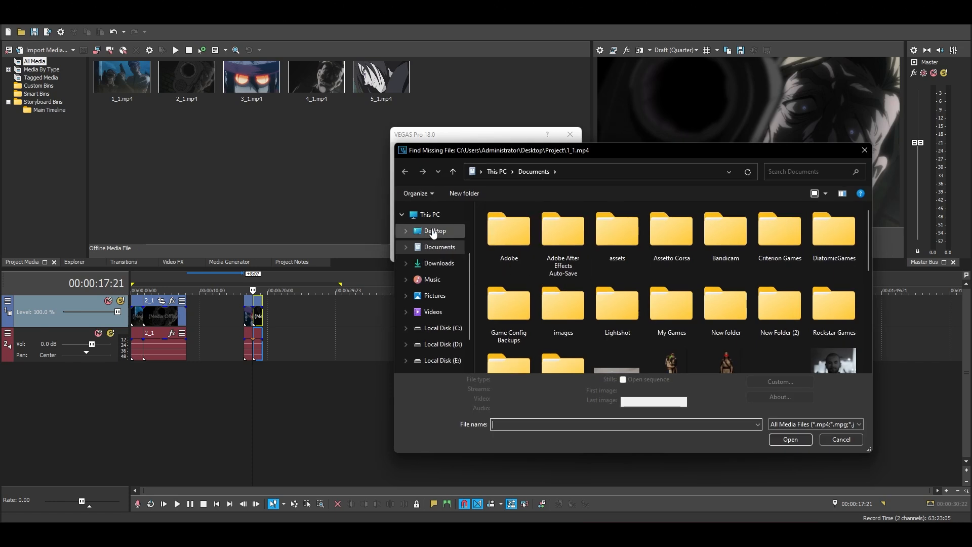
{"action": "left_click", "coordinate": [435, 230]}
{"action": "double_click", "coordinate": [557, 248]}
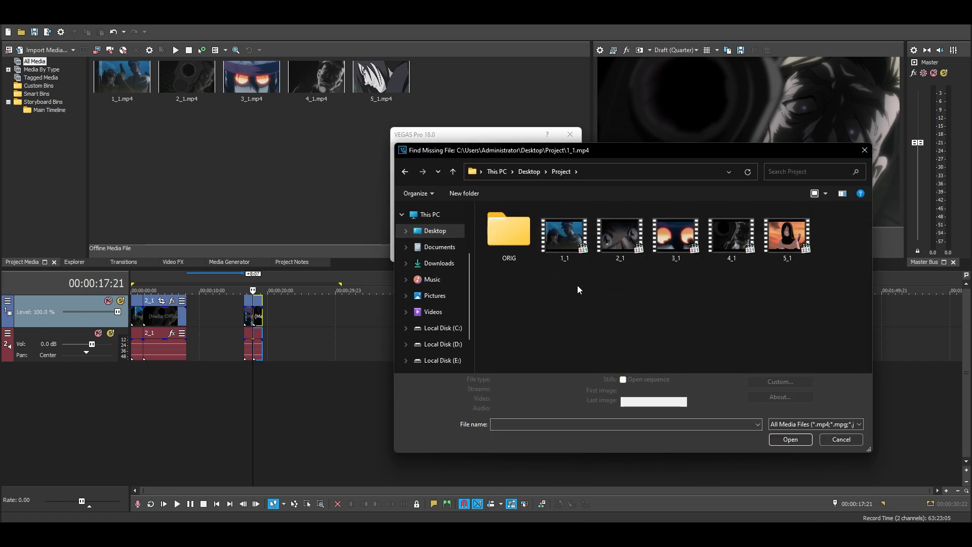
{"action": "left_click", "coordinate": [561, 242]}
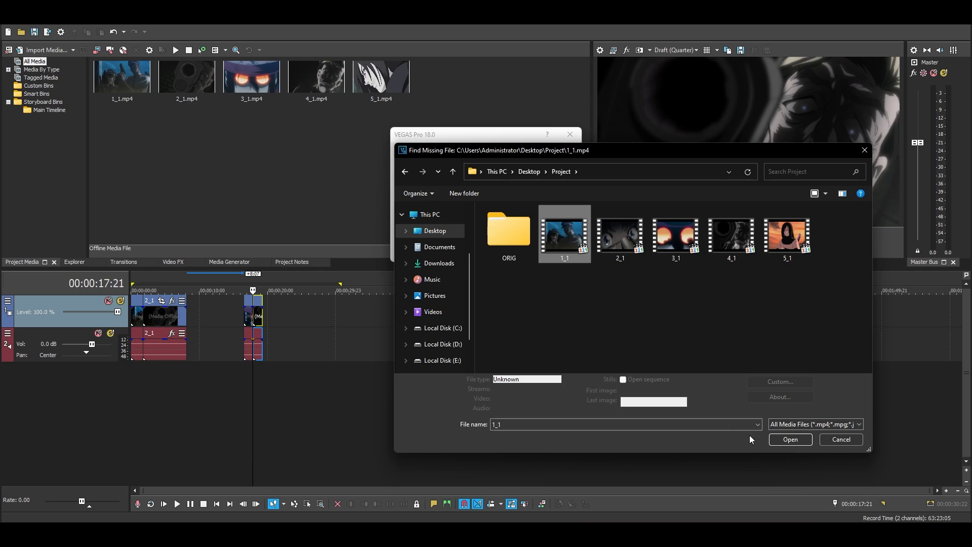
{"action": "left_click", "coordinate": [790, 440]}
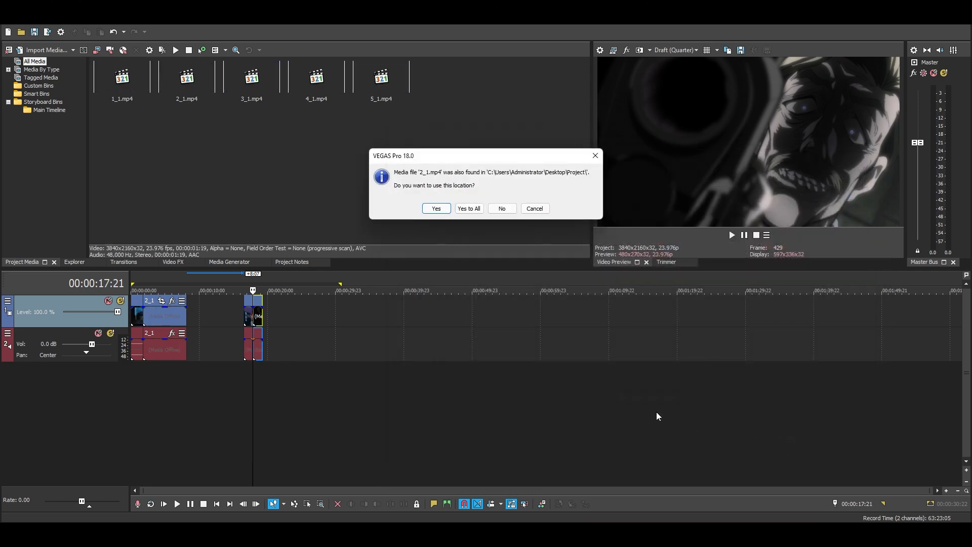
{"action": "left_click", "coordinate": [469, 209]}
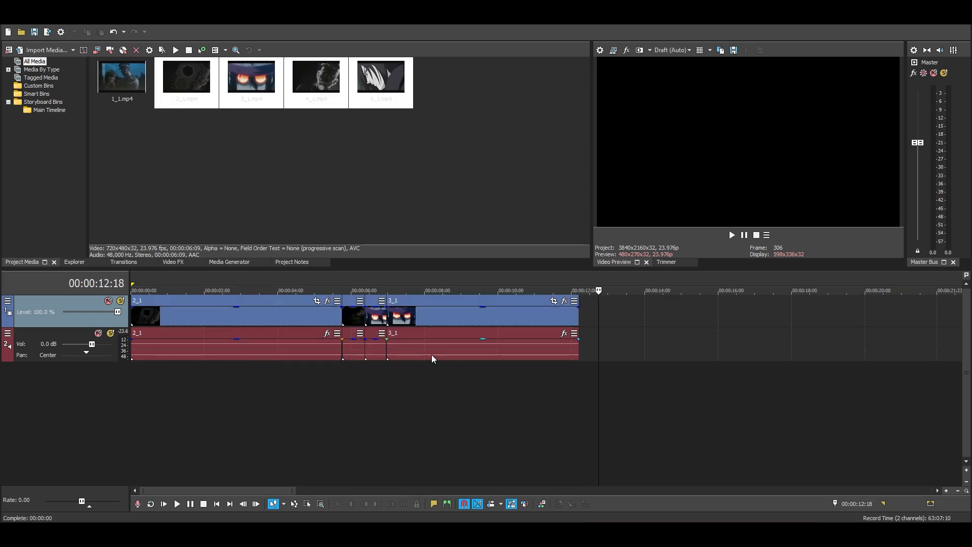
Examine the Event Pan/Crop settings of the long 3_1 clip at the end of the timeline.
{"action": "left_click", "coordinate": [432, 355]}
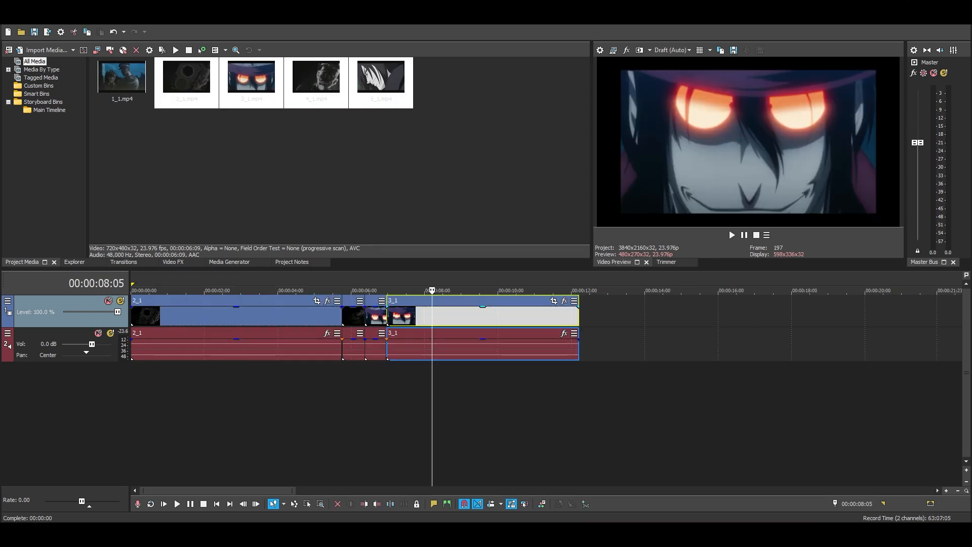
{"action": "left_click", "coordinate": [554, 300]}
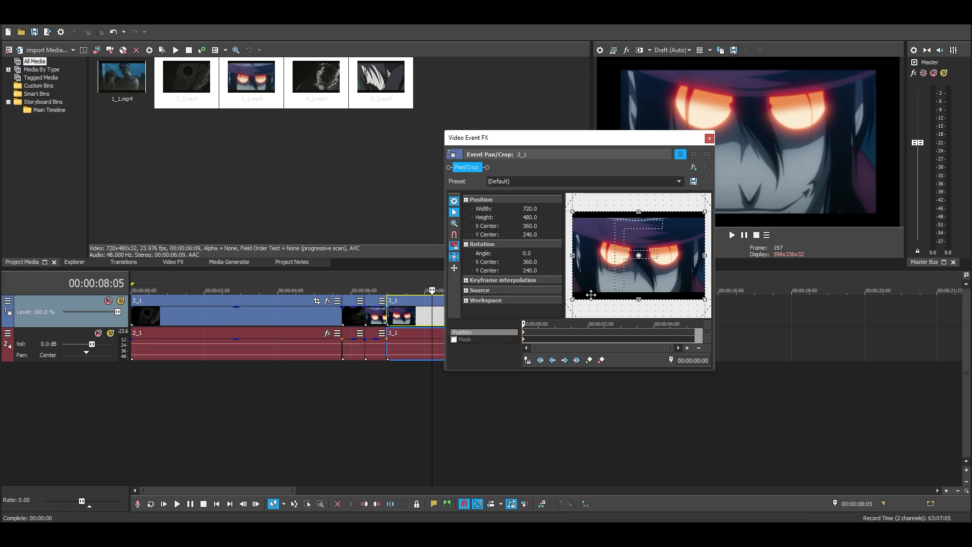
{"action": "left_click", "coordinate": [709, 138]}
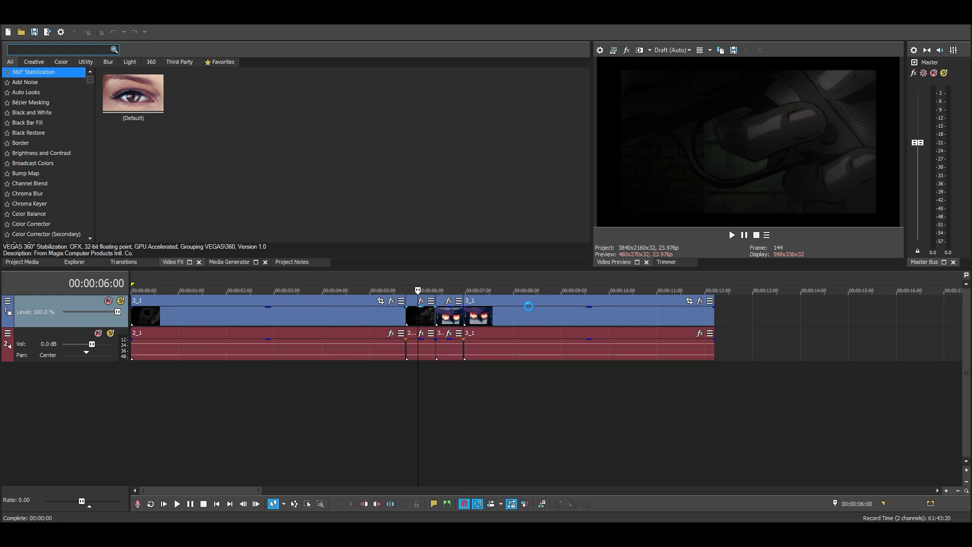
Apply S_Shake to the short 2_1 clip with minimum amplitude and frequency, motion blur enabled and a longer motion blur length.
{"action": "left_click", "coordinate": [180, 61]}
{"action": "left_click_drag", "start_coordinate": [22, 116], "coordinate": [419, 319]}
{"action": "left_click_drag", "start_coordinate": [259, 243], "coordinate": [247, 243]}
{"action": "left_click_drag", "start_coordinate": [261, 257], "coordinate": [248, 257]}
{"action": "left_click", "coordinate": [354, 300]}
{"action": "left_click_drag", "start_coordinate": [262, 314], "coordinate": [292, 314]}
Animate the Z Dist of the short 2_1 clip's S_Shake with keyframes, raising its value and adjusting the keyframe timing.
{"action": "left_click", "coordinate": [367, 196]}
{"action": "left_click", "coordinate": [202, 406]}
{"action": "left_click_drag", "start_coordinate": [202, 406], "coordinate": [335, 406]}
{"action": "left_click", "coordinate": [389, 406]}
{"action": "left_click_drag", "start_coordinate": [235, 197], "coordinate": [268, 199]}
{"action": "left_click", "coordinate": [193, 471]}
{"action": "left_click", "coordinate": [389, 404]}
{"action": "right_click", "coordinate": [334, 421]}
{"action": "left_click", "coordinate": [386, 366]}
{"action": "left_click_drag", "start_coordinate": [334, 405], "coordinate": [343, 405]}
{"action": "left_click", "coordinate": [307, 391]}
Apply S_Shake to the short 3_1 clip with amplitude 0, frequency 0.10, motion blur enabled and a blur length of 3.401.
{"action": "left_click_drag", "start_coordinate": [126, 96], "coordinate": [440, 323]}
{"action": "left_click_drag", "start_coordinate": [214, 155], "coordinate": [199, 155]}
{"action": "left_click_drag", "start_coordinate": [219, 168], "coordinate": [199, 169]}
{"action": "left_click", "coordinate": [307, 211]}
{"action": "left_click_drag", "start_coordinate": [214, 225], "coordinate": [251, 226]}
Animate the Z Dist of the short 3_1 clip's S_Shake with keyframes, starting from a lower value, and close the effect settings.
{"action": "left_click", "coordinate": [367, 196]}
{"action": "left_click_drag", "start_coordinate": [201, 405], "coordinate": [243, 405]}
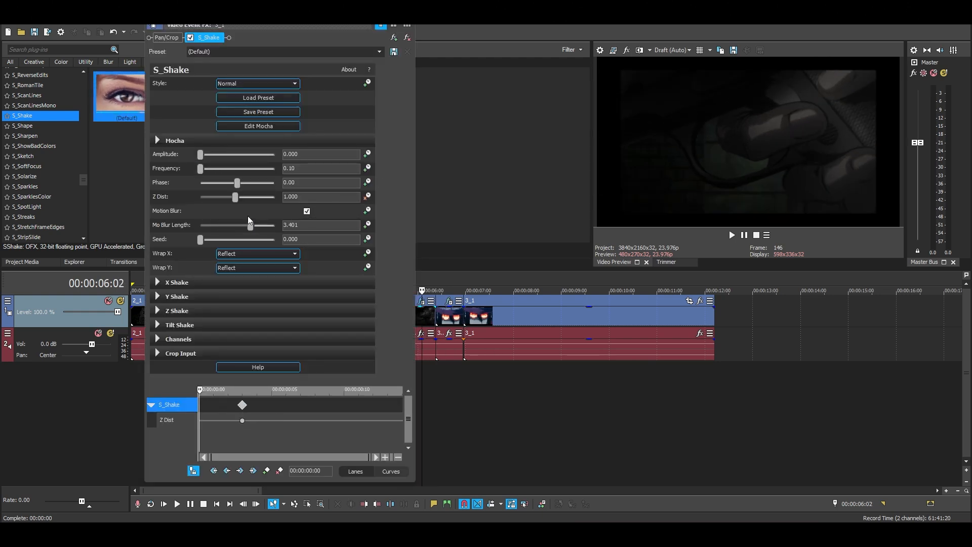
{"action": "double_click", "coordinate": [201, 405]}
{"action": "left_click_drag", "start_coordinate": [235, 197], "coordinate": [212, 197]}
{"action": "left_click_drag", "start_coordinate": [214, 405], "coordinate": [201, 405]}
{"action": "left_click_drag", "start_coordinate": [242, 405], "coordinate": [257, 405]}
{"action": "right_click", "coordinate": [200, 424]}
{"action": "left_click", "coordinate": [229, 359]}
{"action": "mouse_move", "coordinate": [201, 393]}
{"action": "left_mouse_down"}
{"action": "mouse_move", "coordinate": [272, 395]}
{"action": "mouse_move", "coordinate": [214, 393]}
{"action": "left_mouse_up"}
{"action": "left_click", "coordinate": [407, 15]}
Loop the timeline section spanning the two short shaken clips, play it with the audio track muted, and pause playback.
{"action": "left_click", "coordinate": [448, 315]}
{"action": "scroll", "coordinate": [486, 294], "scroll_direction": "up", "scroll_amount": 1}
{"action": "left_click_drag", "start_coordinate": [453, 292], "coordinate": [521, 292]}
{"action": "left_click", "coordinate": [152, 505]}
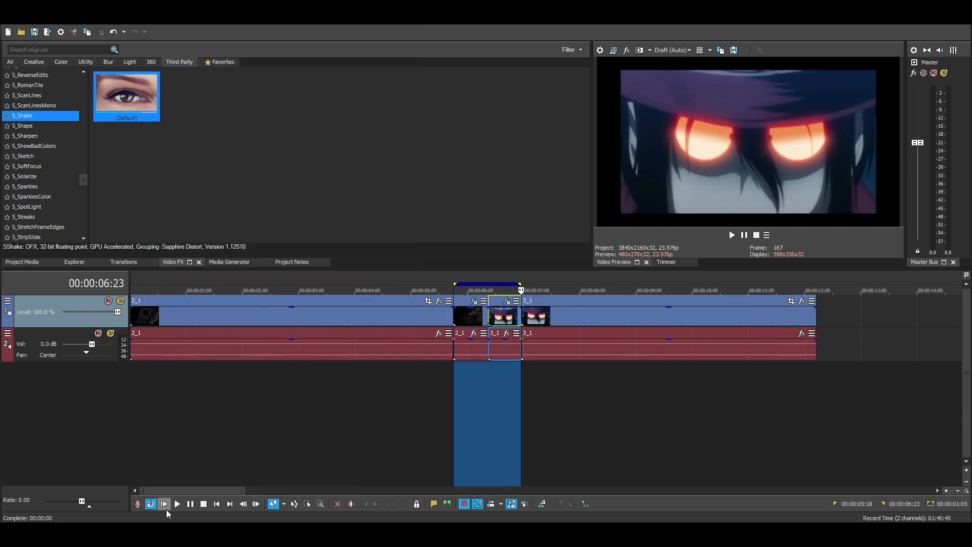
{"action": "left_click", "coordinate": [732, 235]}
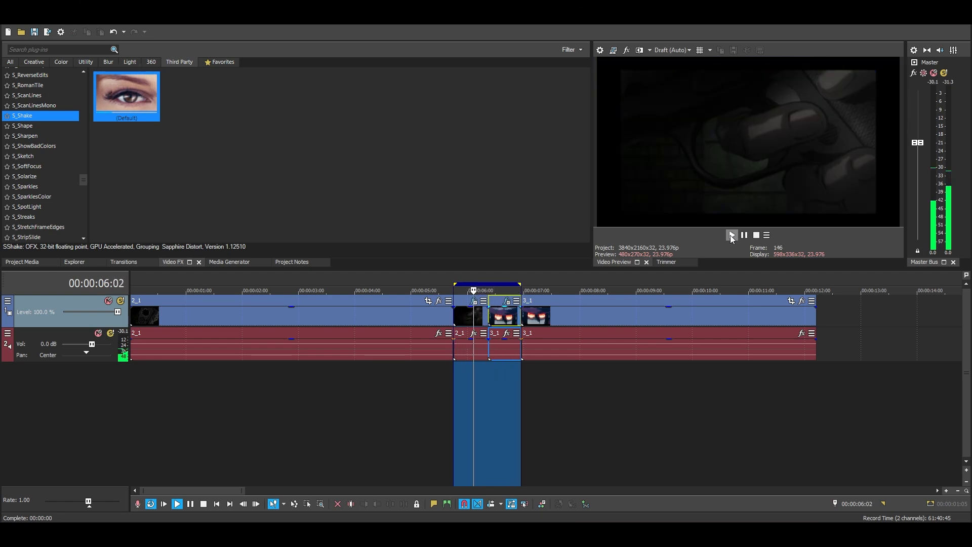
{"action": "left_click", "coordinate": [99, 333]}
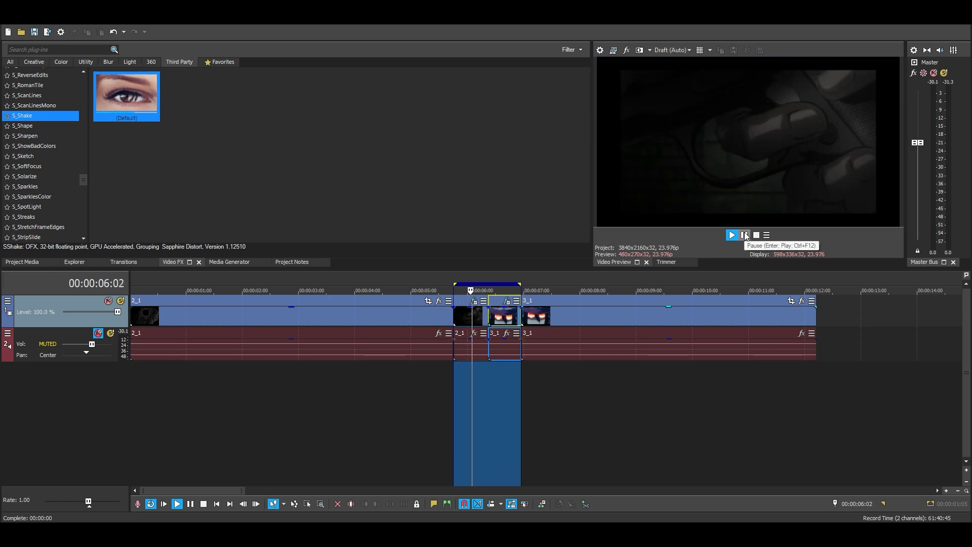
{"action": "left_click", "coordinate": [745, 235]}
Examine how quickly the preview updates at different points on and around the shaken clips.
{"action": "left_click", "coordinate": [562, 400]}
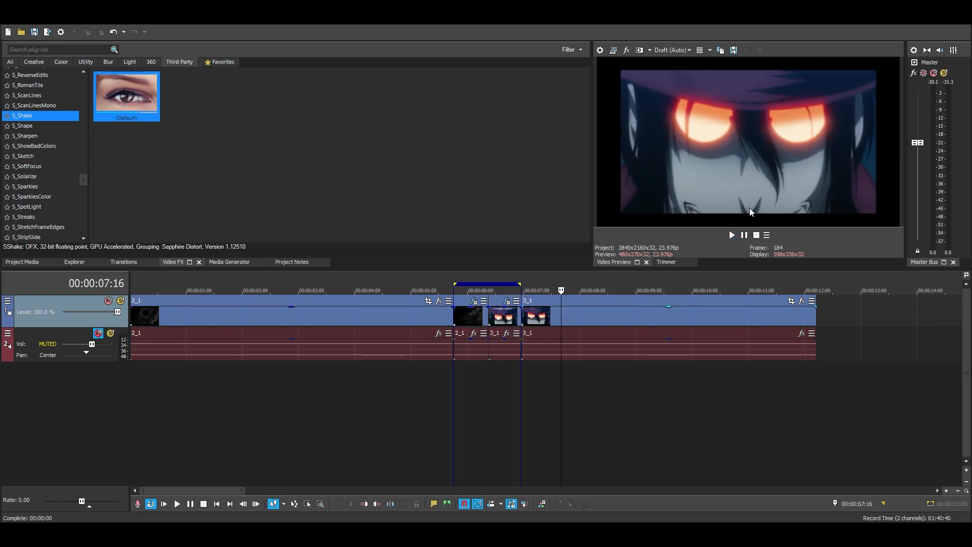
{"action": "left_click", "coordinate": [481, 388]}
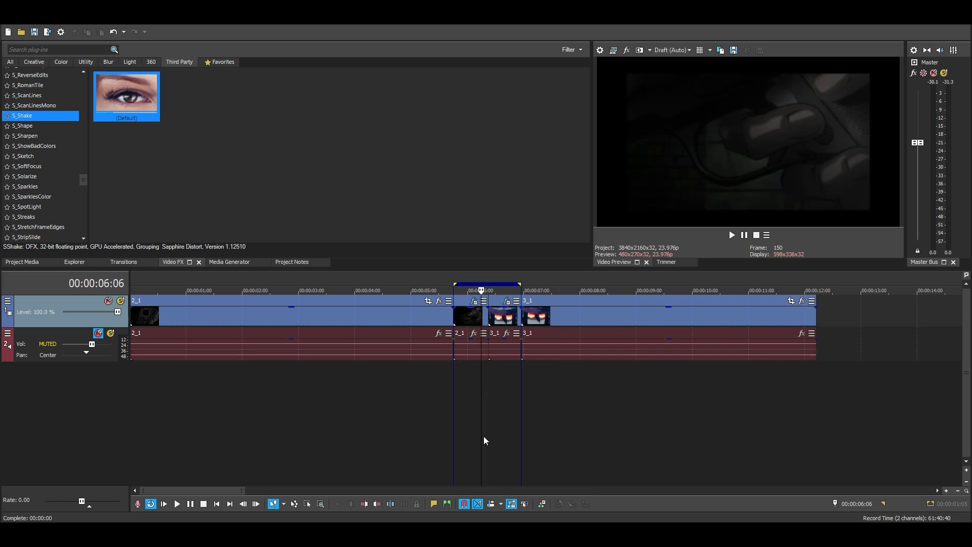
{"action": "left_click", "coordinate": [638, 385]}
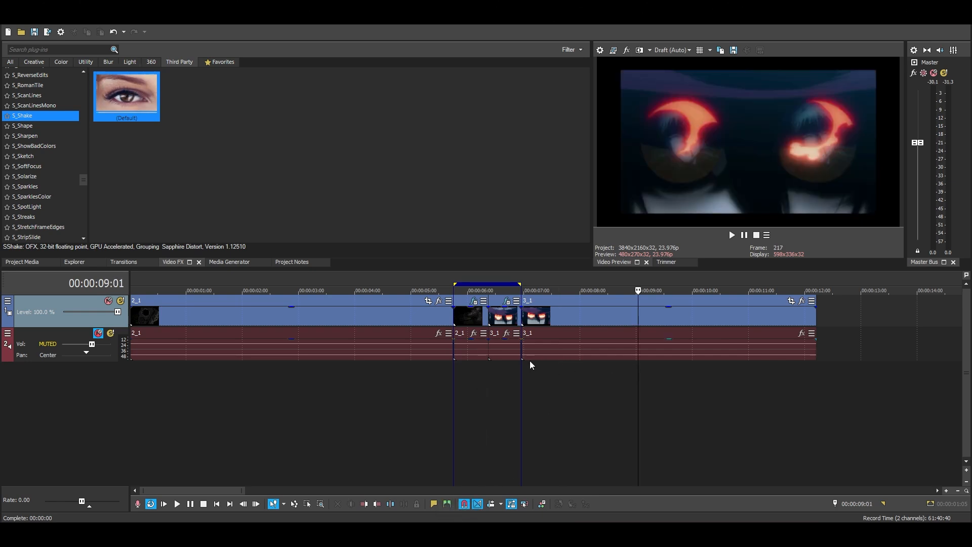
{"action": "left_click", "coordinate": [474, 377]}
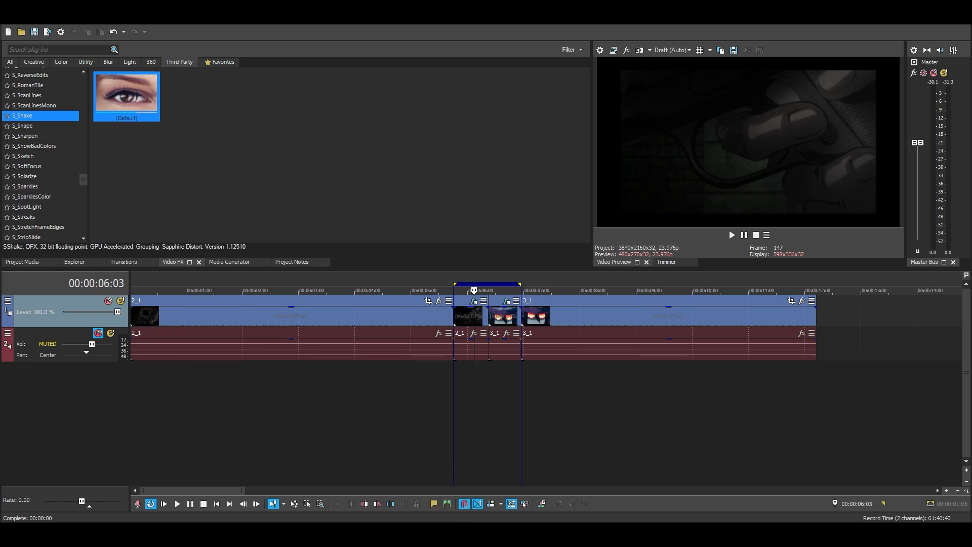
Check the clips in the proxy folder in File Explorer and rename the Project subfolders to ORIG0 and proxy0.
{"action": "key", "text": "alt+Tab"}
{"action": "double_click", "coordinate": [160, 116]}
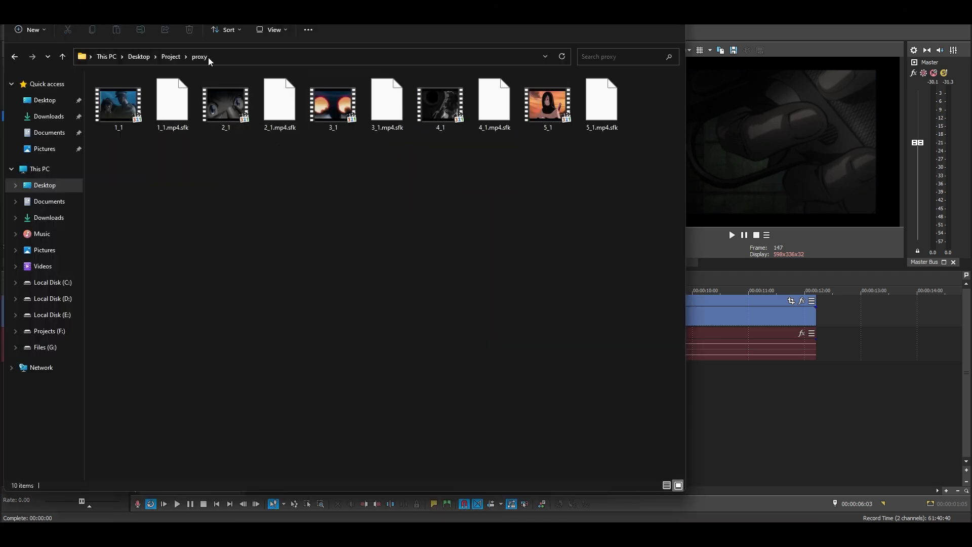
{"action": "left_click", "coordinate": [170, 57]}
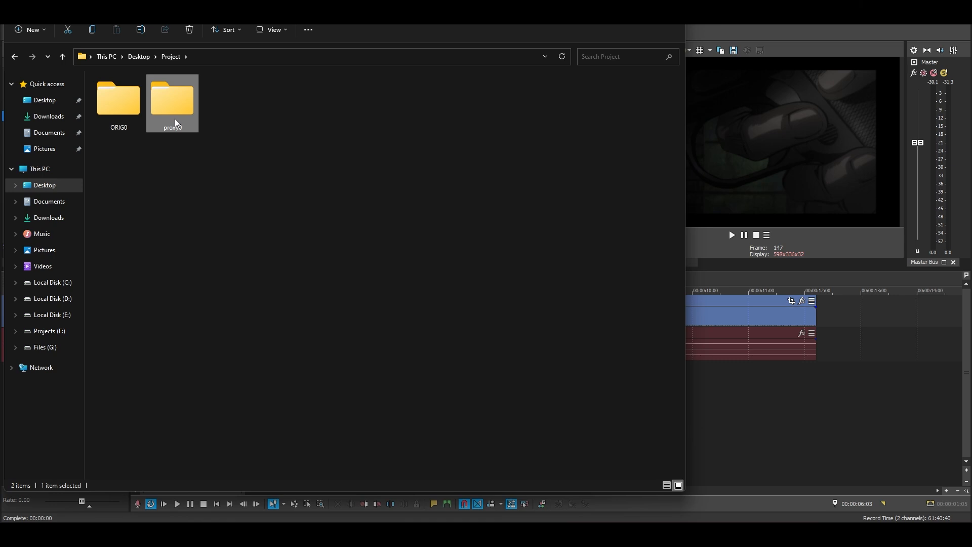
Switch back to VEGAS Pro and replace the missing proxy 1_1.mp4 with the original 1_1 clip from the ORIG0 folder in Desktop\Project.
{"action": "left_click", "coordinate": [815, 38]}
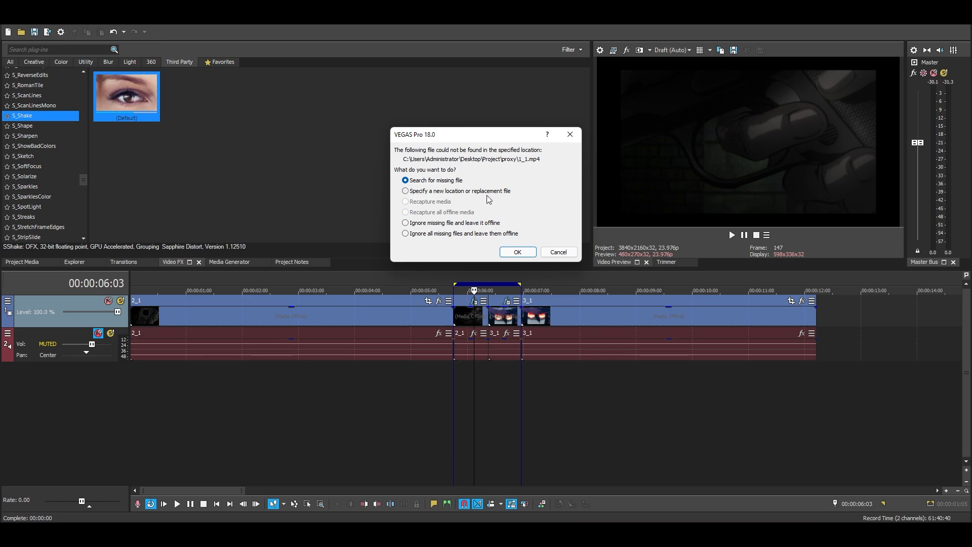
{"action": "left_click", "coordinate": [517, 251]}
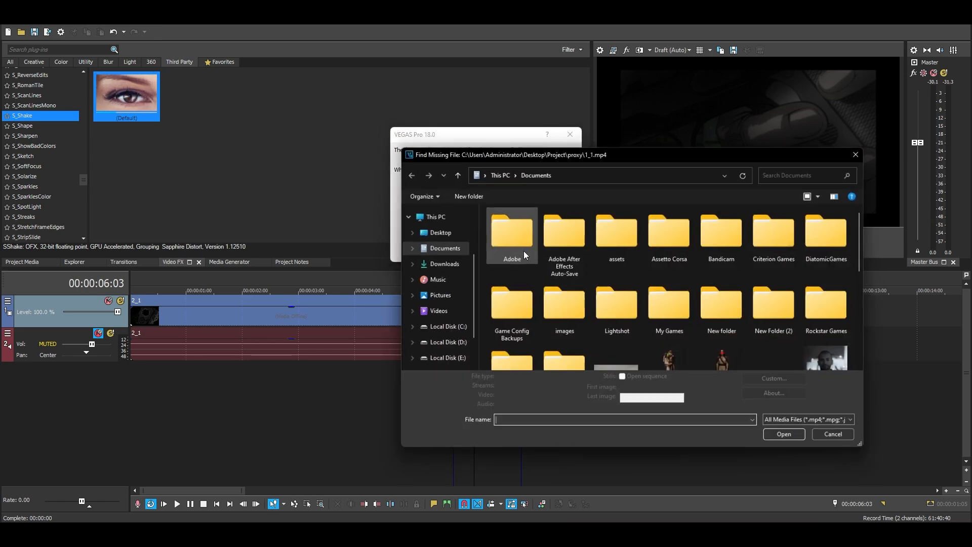
{"action": "double_click", "coordinate": [516, 236]}
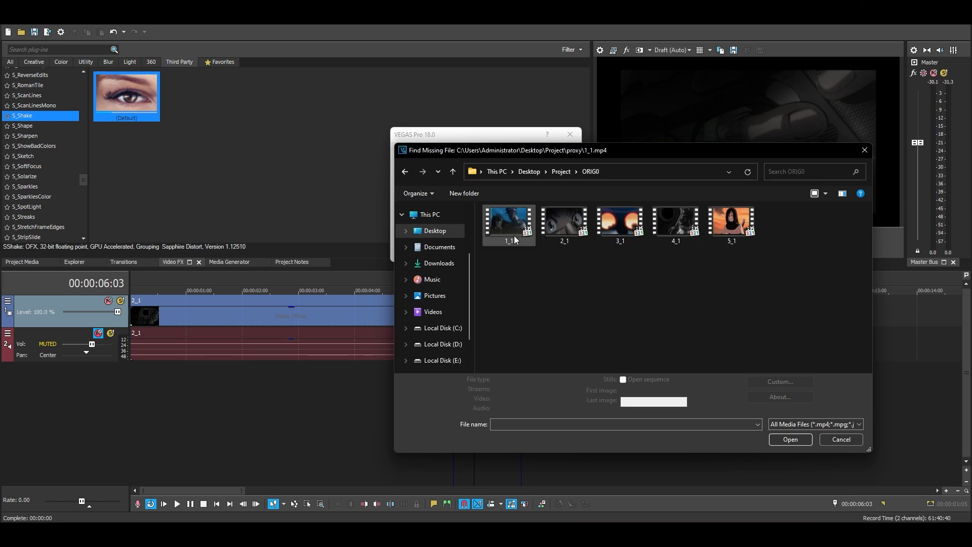
{"action": "left_click", "coordinate": [511, 222]}
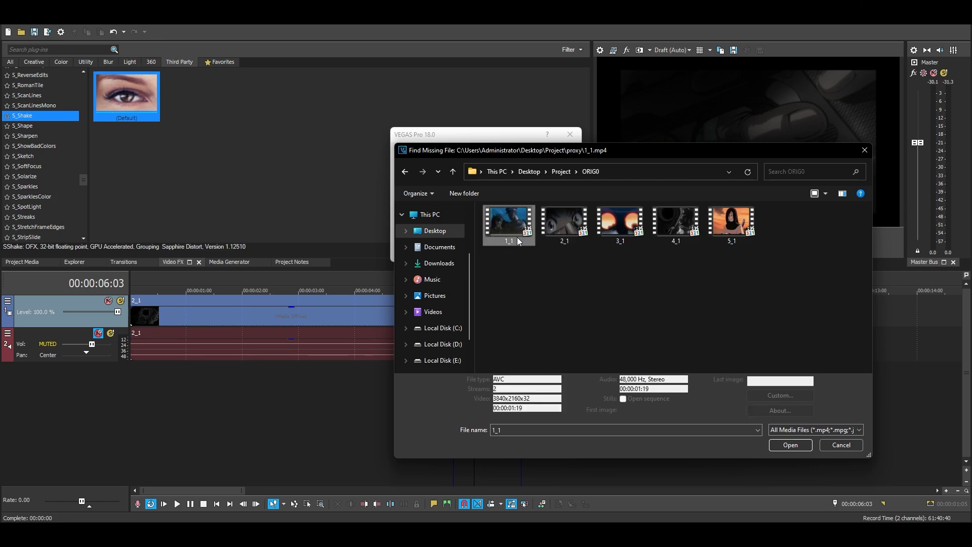
{"action": "left_click", "coordinate": [789, 446]}
{"action": "left_click", "coordinate": [475, 212]}
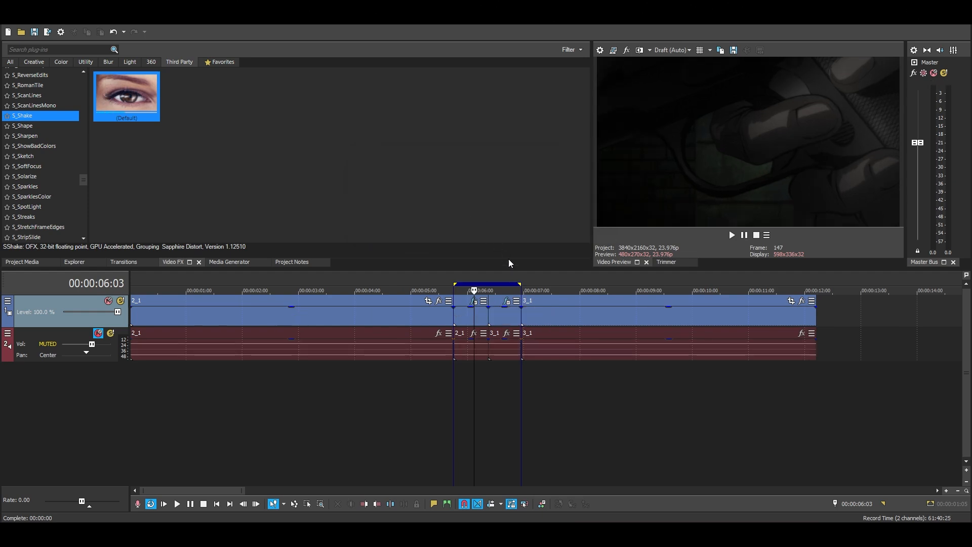
Play the looped section with the relinked media, pause it, and view the Render As options without rendering.
{"action": "left_click", "coordinate": [733, 235]}
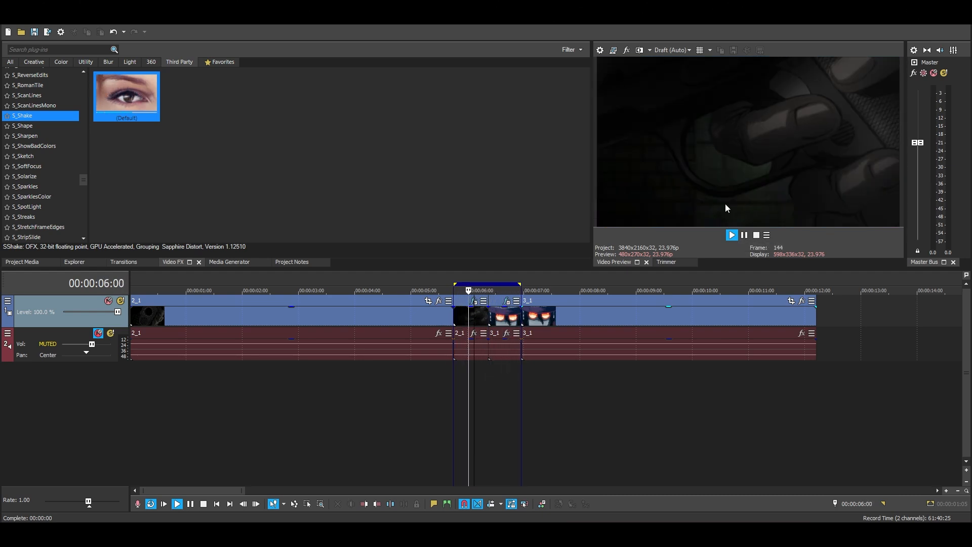
{"action": "left_click", "coordinate": [745, 235]}
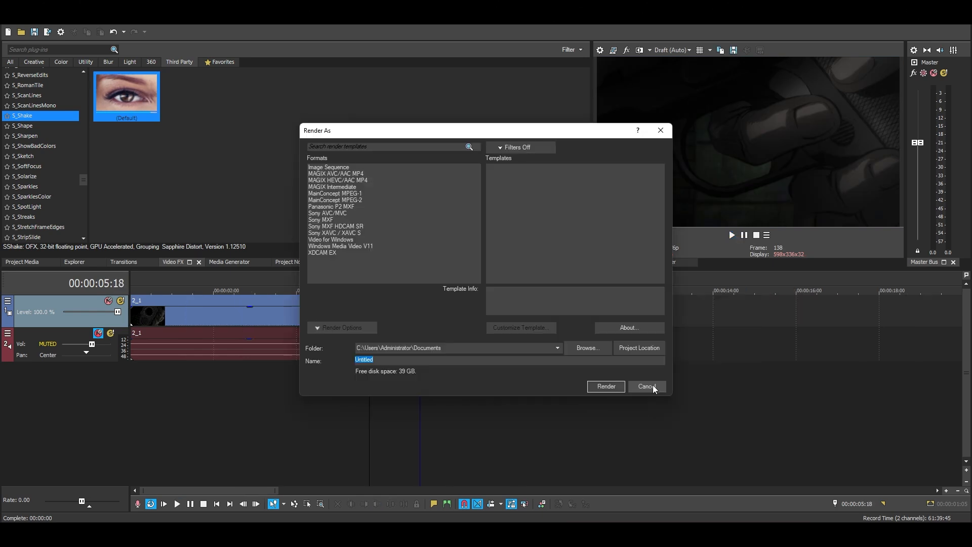
{"action": "left_click", "coordinate": [648, 386]}
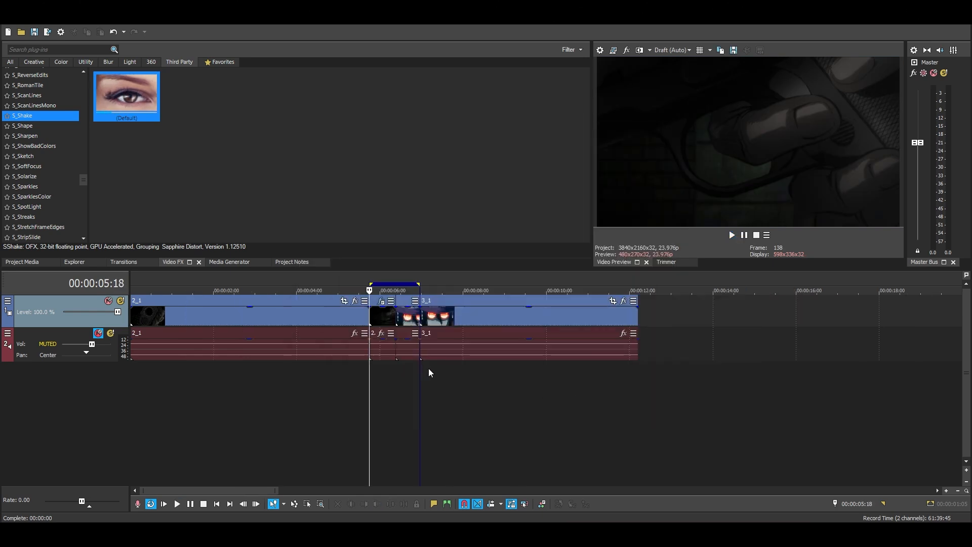